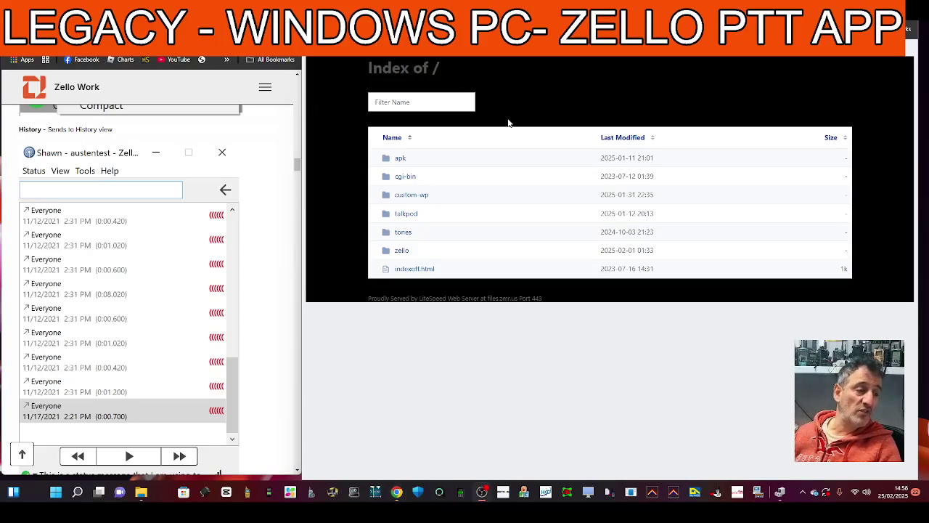
- Browse the file index and open its zello folder
{"action": "left_click", "coordinate": [29, 61]}
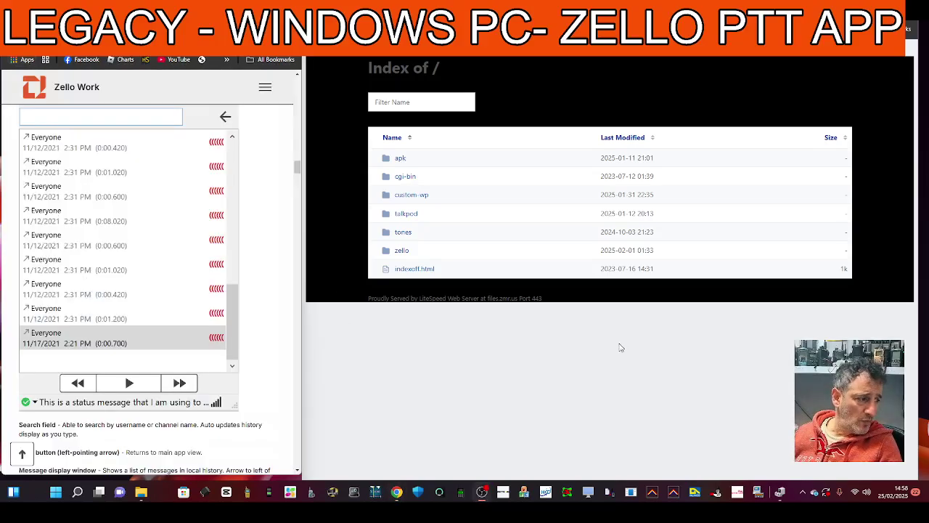
{"action": "scroll", "coordinate": [75, 250], "scroll_direction": "down", "scroll_amount": 3}
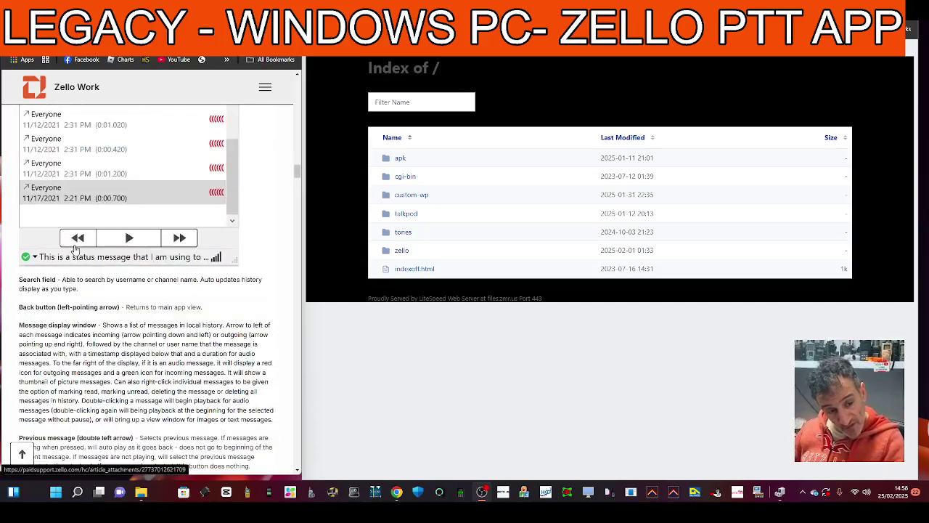
{"action": "scroll", "coordinate": [75, 249], "scroll_direction": "up", "scroll_amount": 2}
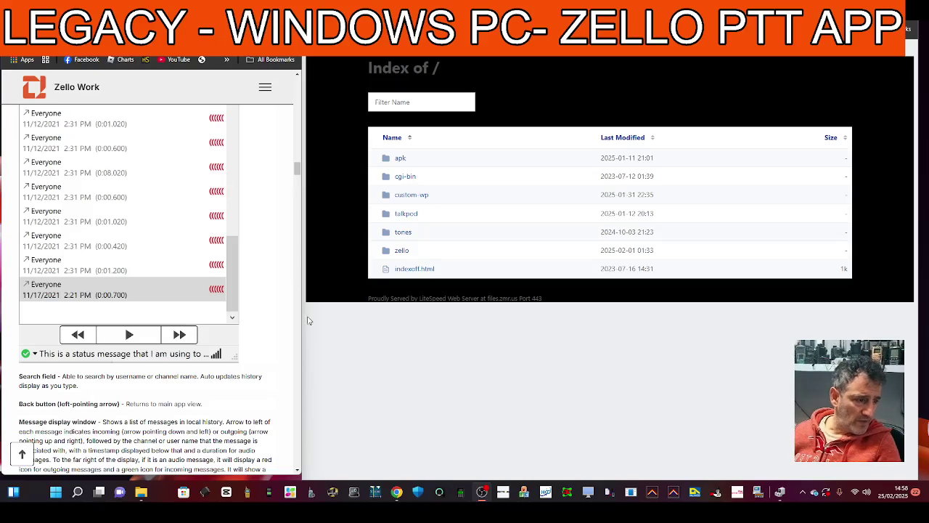
{"action": "left_click", "coordinate": [403, 251]}
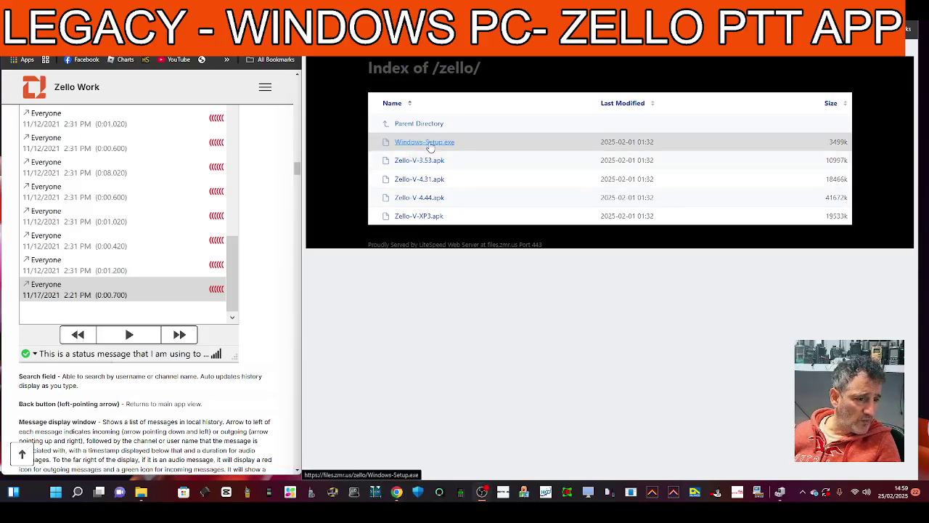
- Download Windows-Setup.exe, keep the unverified file and run the installer despite the SmartScreen warning
{"action": "left_click", "coordinate": [821, 43]}
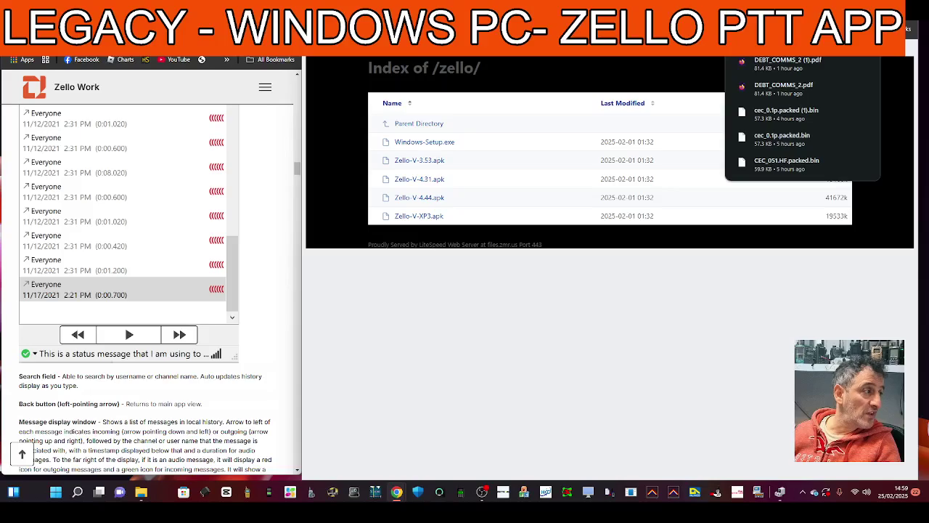
{"action": "left_click", "coordinate": [825, 90]}
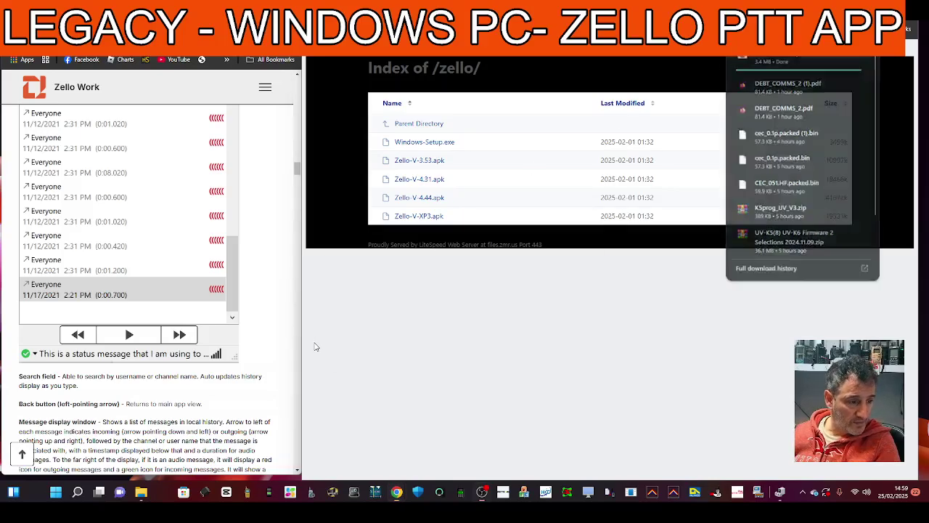
{"action": "left_click", "coordinate": [504, 320]}
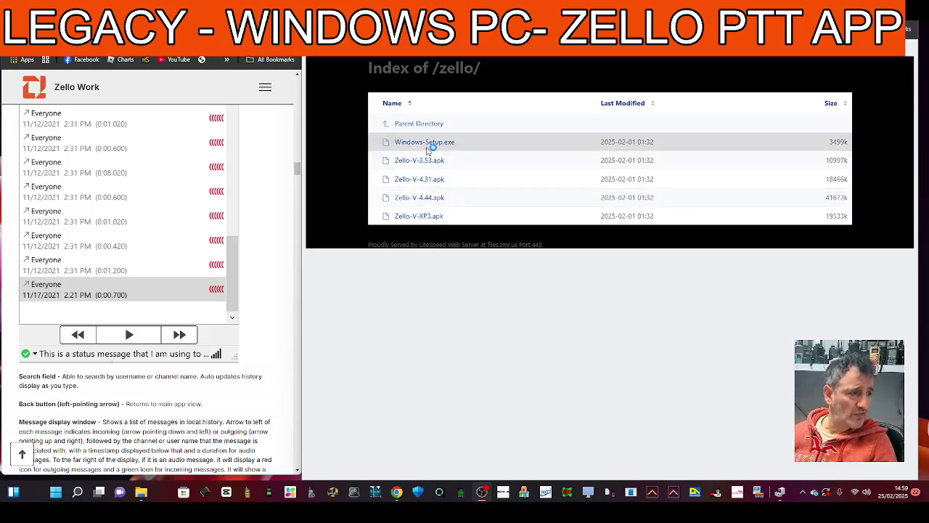
{"action": "mouse_move", "coordinate": [471, 146]}
{"action": "left_mouse_down"}
{"action": "mouse_move", "coordinate": [560, 181]}
{"action": "mouse_move", "coordinate": [558, 169]}
{"action": "left_mouse_up"}
- Install Zello into the default C:\Program Files (x86)\Zello folder and finish setup
{"action": "left_click", "coordinate": [603, 335]}
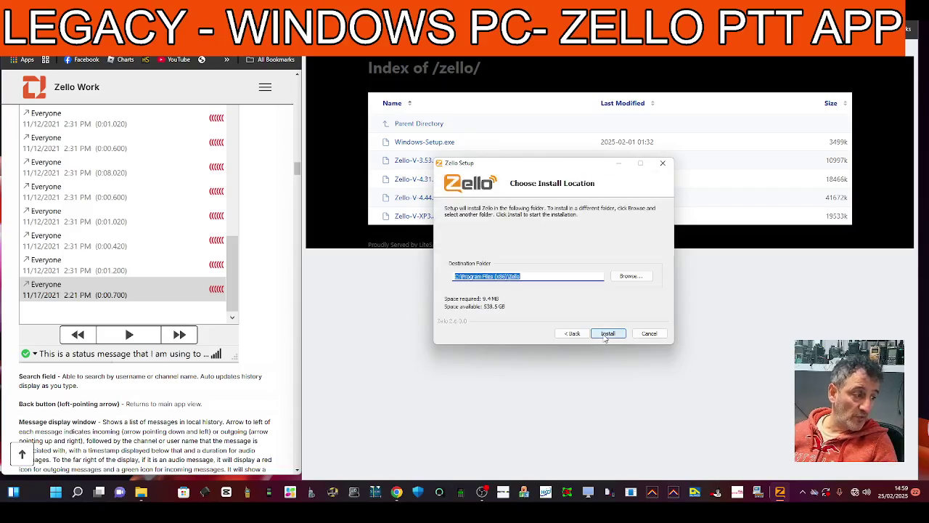
{"action": "left_click", "coordinate": [606, 335]}
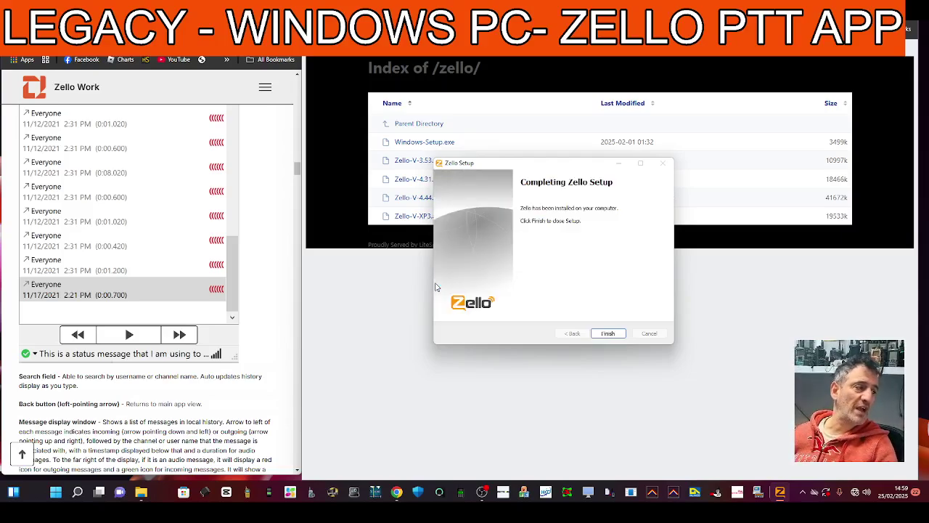
{"action": "left_click", "coordinate": [608, 333]}
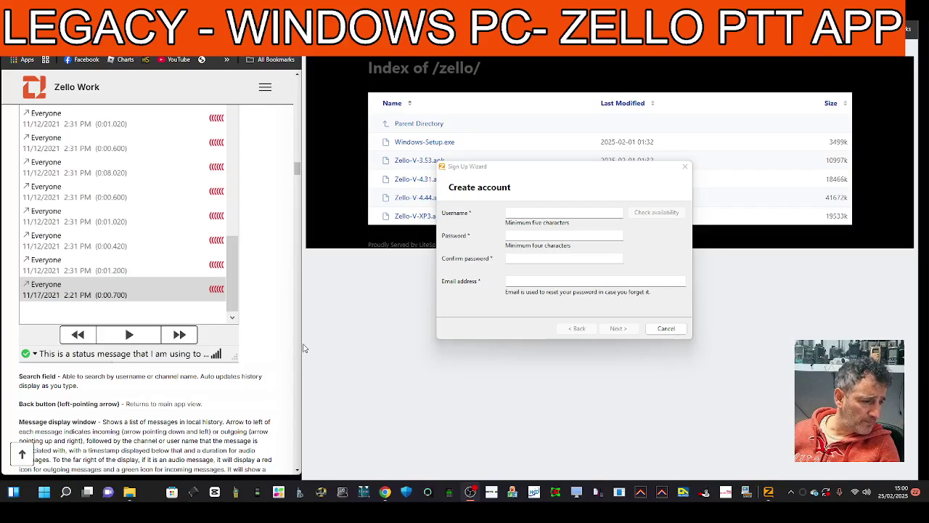
- Dismiss the Sign Up Wizard and sign in with the existing account's username and password
{"action": "key", "text": "Escape"}
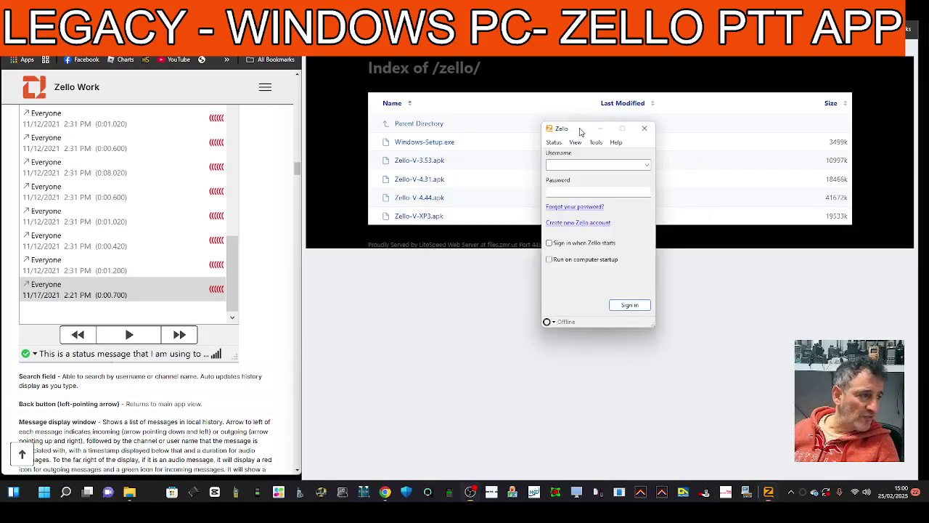
{"action": "left_click_drag", "start_coordinate": [581, 132], "coordinate": [543, 150]}
{"action": "type", "text": "M0FXB"}
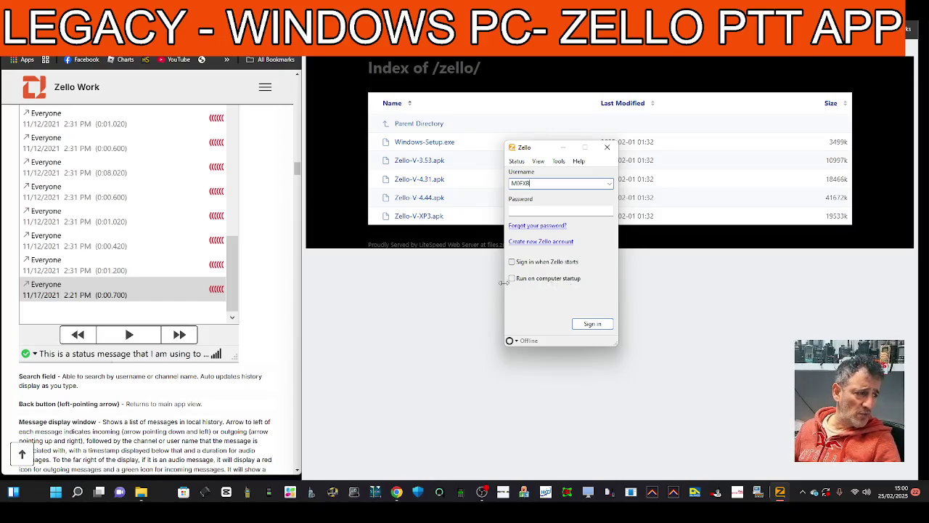
{"action": "key", "text": "Tab"}
{"action": "key", "text": "ctrl+v"}
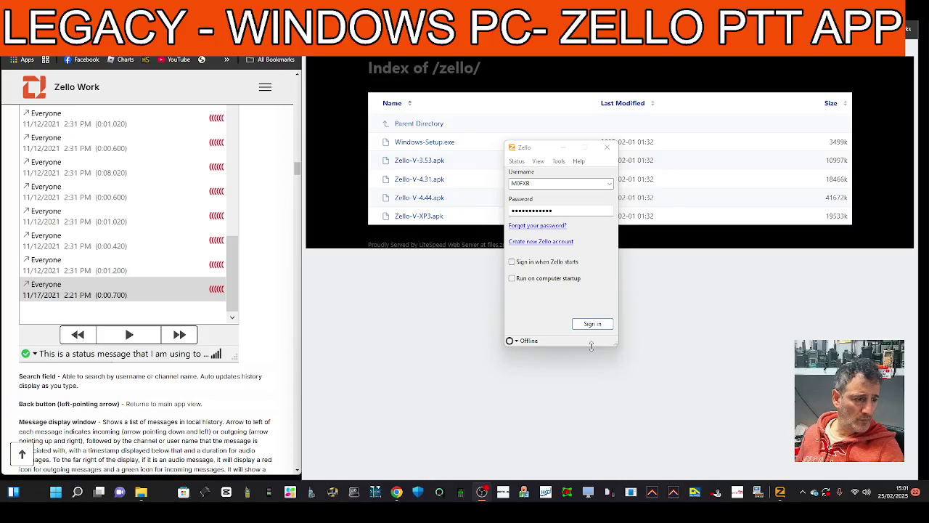
{"action": "left_click", "coordinate": [604, 325]}
{"action": "left_click", "coordinate": [601, 325]}
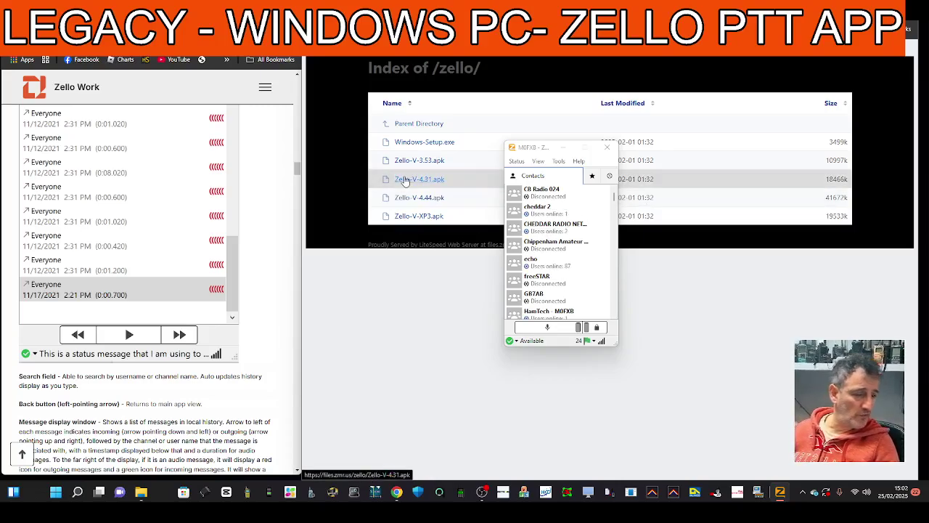
- Scroll the contacts list past CHEDDAR RADIO NET and KB1 CHANNEL down to the Network Radios channels
{"action": "left_click", "coordinate": [593, 231]}
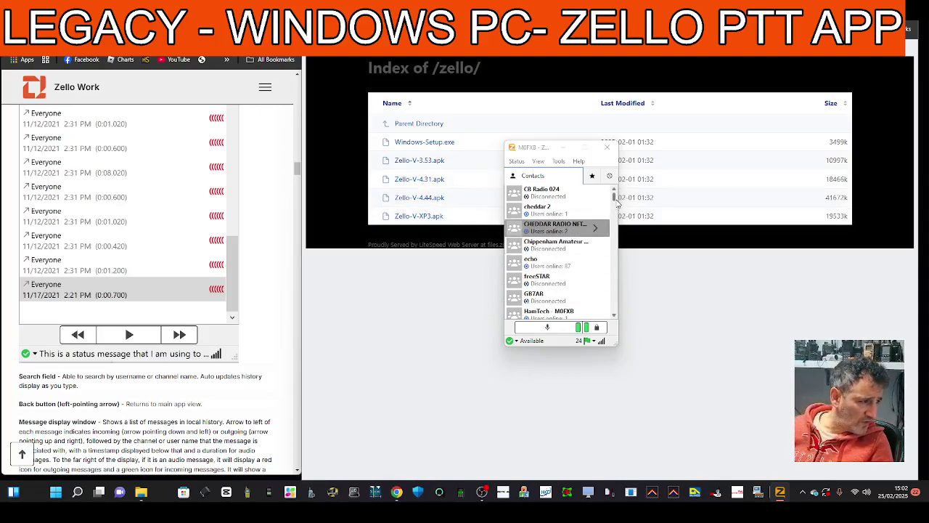
{"action": "scroll", "coordinate": [614, 203], "scroll_direction": "down", "scroll_amount": 5}
{"action": "scroll", "coordinate": [615, 204], "scroll_direction": "up", "scroll_amount": 5}
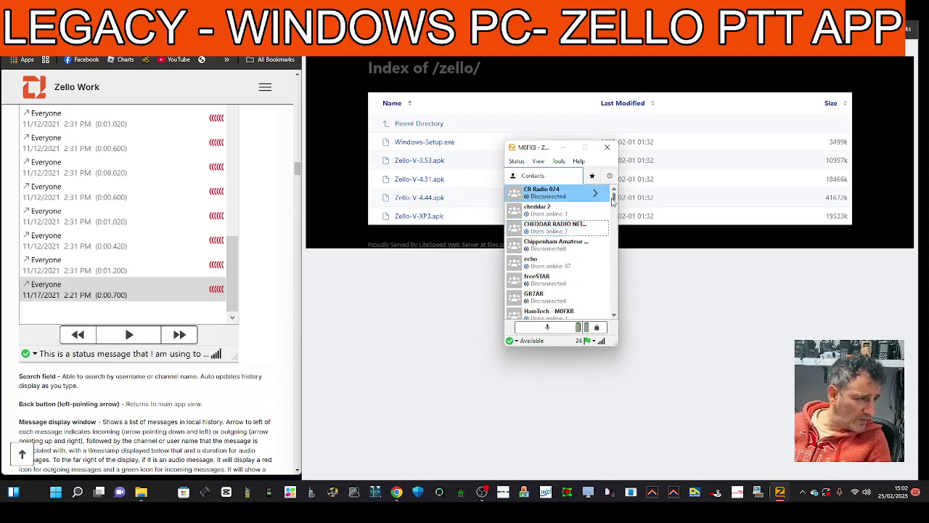
{"action": "scroll", "coordinate": [573, 254], "scroll_direction": "down", "scroll_amount": 1}
{"action": "left_click", "coordinate": [563, 297]}
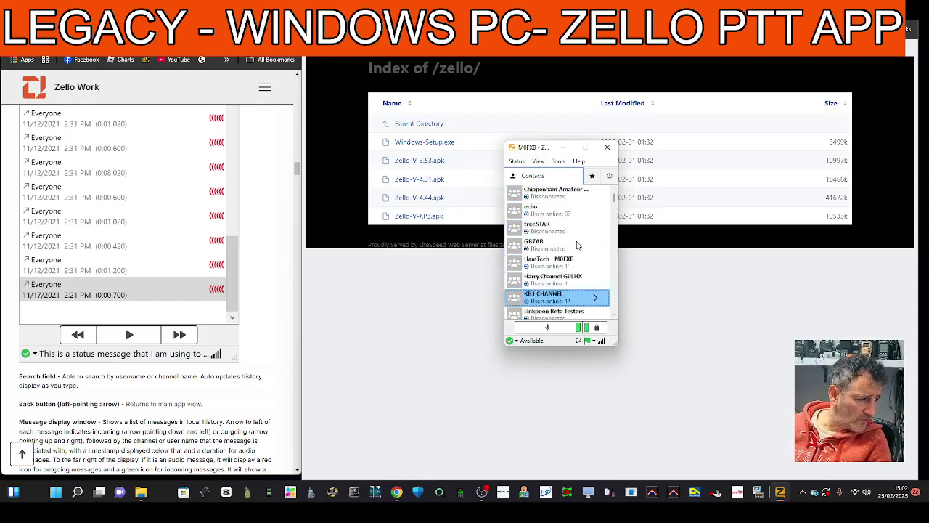
{"action": "scroll", "coordinate": [578, 246], "scroll_direction": "down", "scroll_amount": 5}
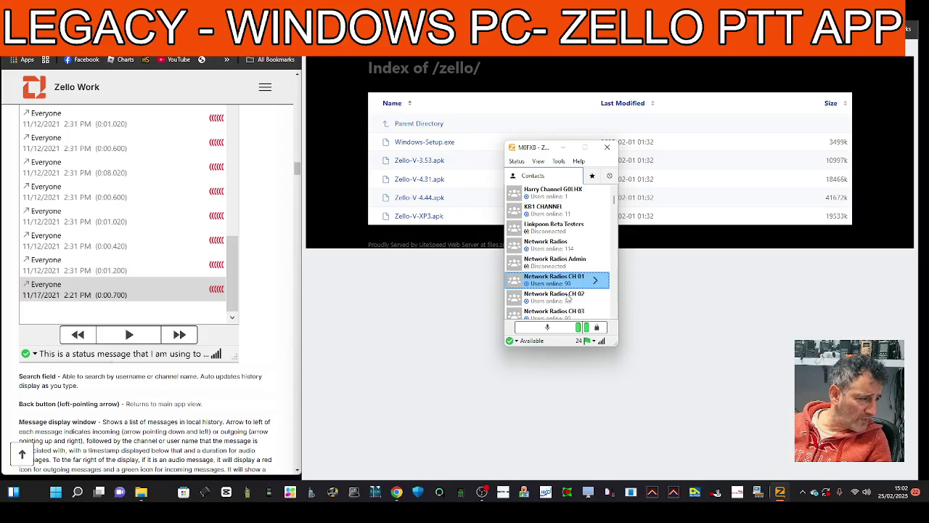
{"action": "double_click", "coordinate": [559, 298]}
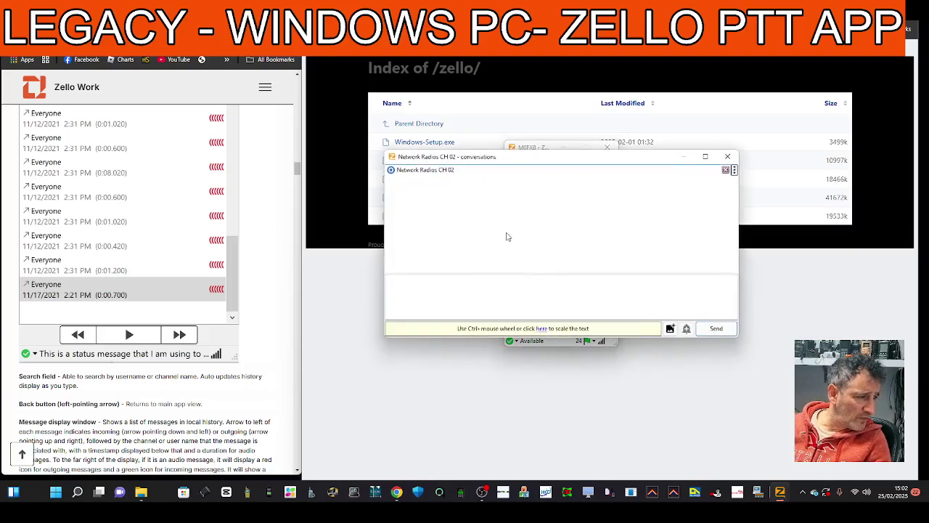
{"action": "left_click", "coordinate": [310, 348]}
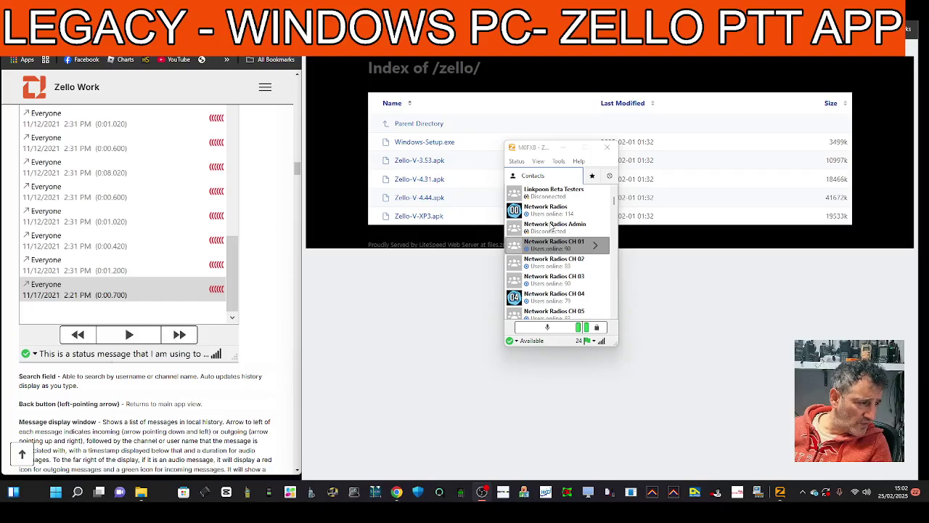
{"action": "left_click", "coordinate": [551, 213]}
{"action": "double_click", "coordinate": [550, 213]}
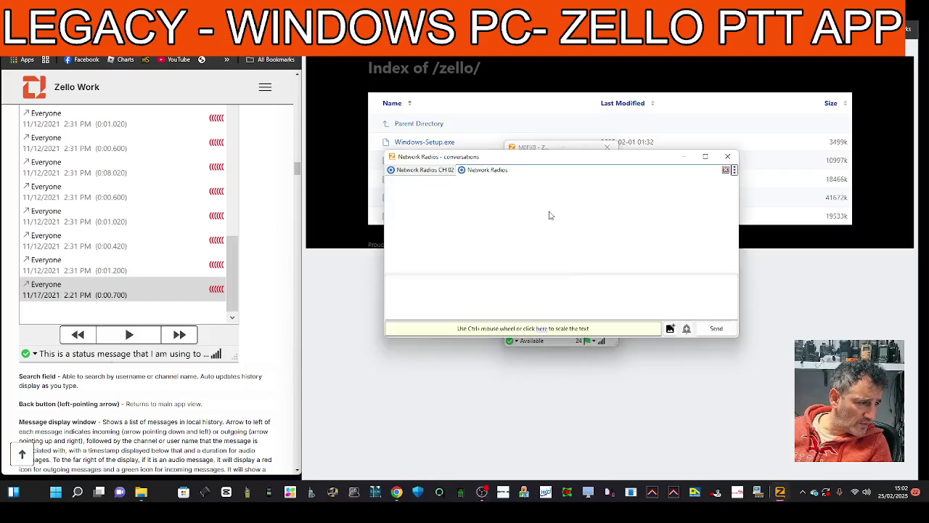
{"action": "left_click", "coordinate": [440, 172]}
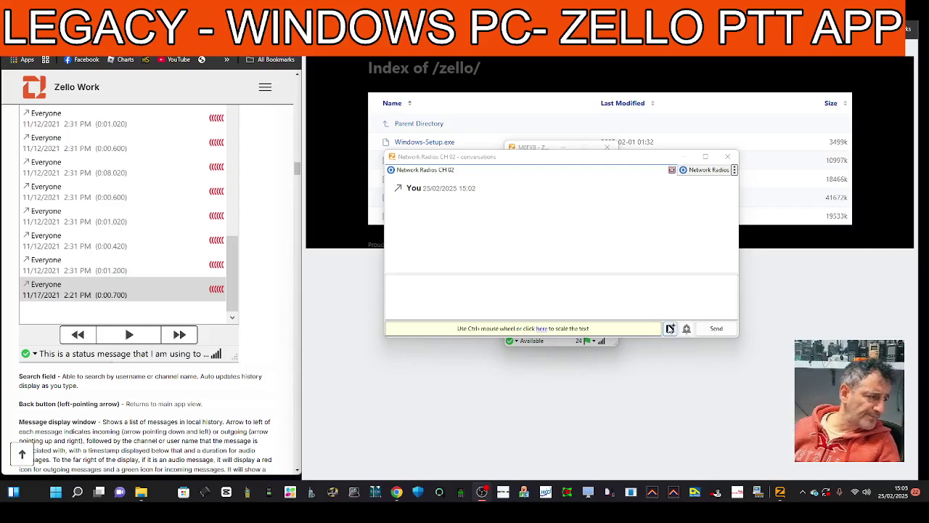
{"action": "left_click", "coordinate": [670, 328]}
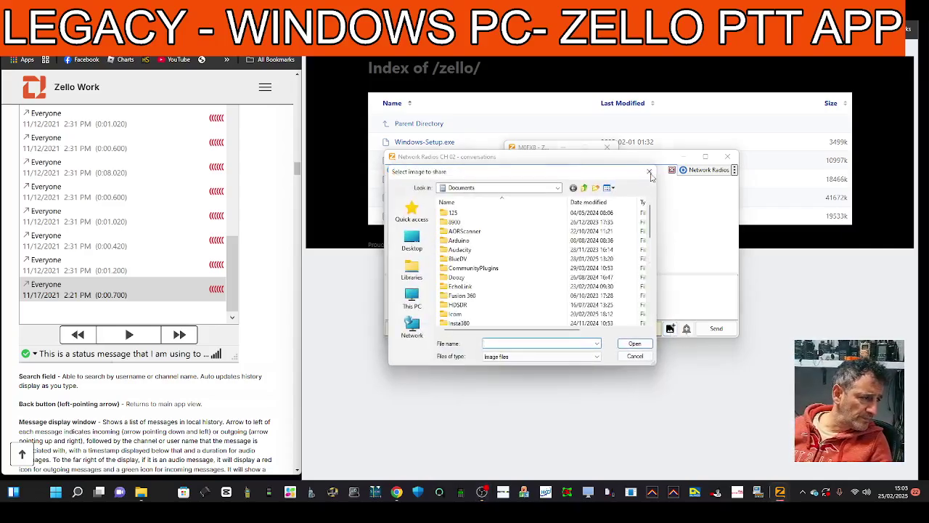
{"action": "left_click", "coordinate": [635, 355]}
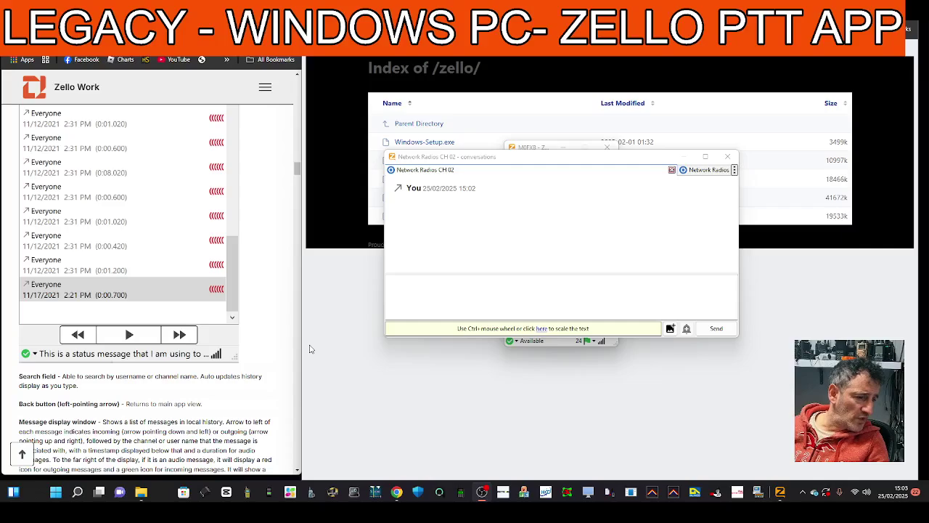
{"action": "left_click", "coordinate": [669, 328]}
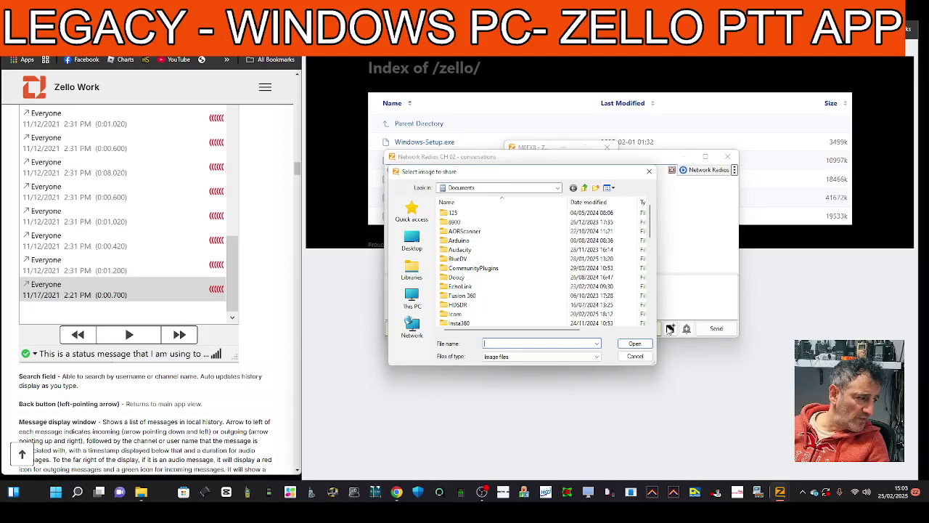
{"action": "left_click", "coordinate": [649, 171]}
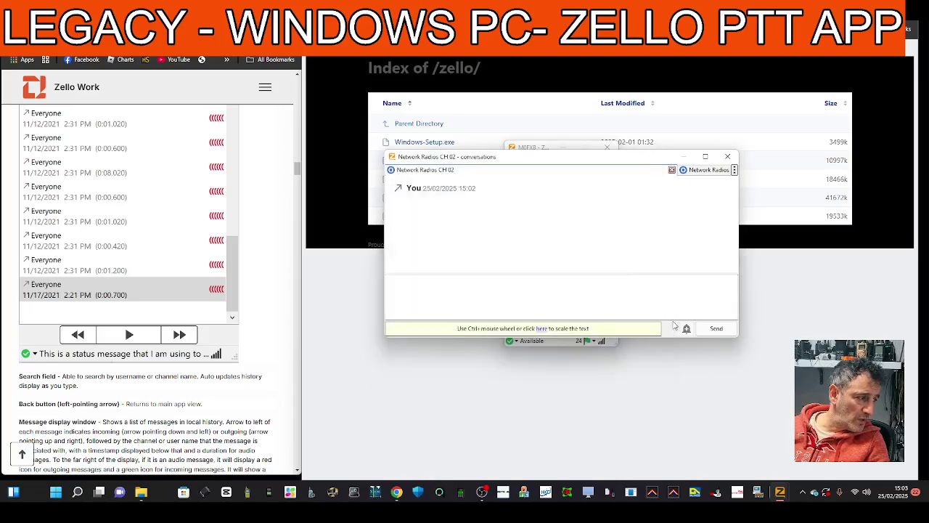
{"action": "left_click", "coordinate": [314, 345]}
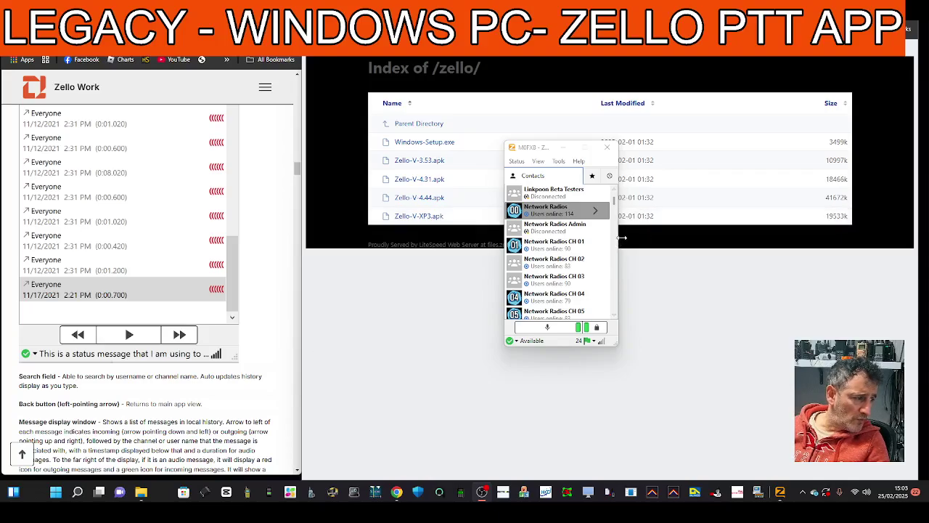
- Stretch the Zello window wider to the left and right and taller at top and bottom
{"action": "left_click_drag", "start_coordinate": [622, 237], "coordinate": [792, 237]}
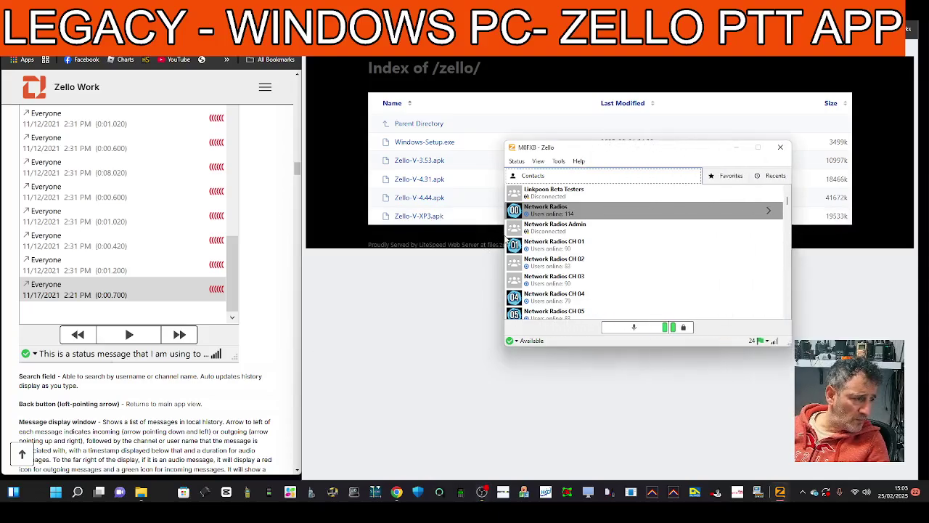
{"action": "left_click_drag", "start_coordinate": [501, 236], "coordinate": [372, 234]}
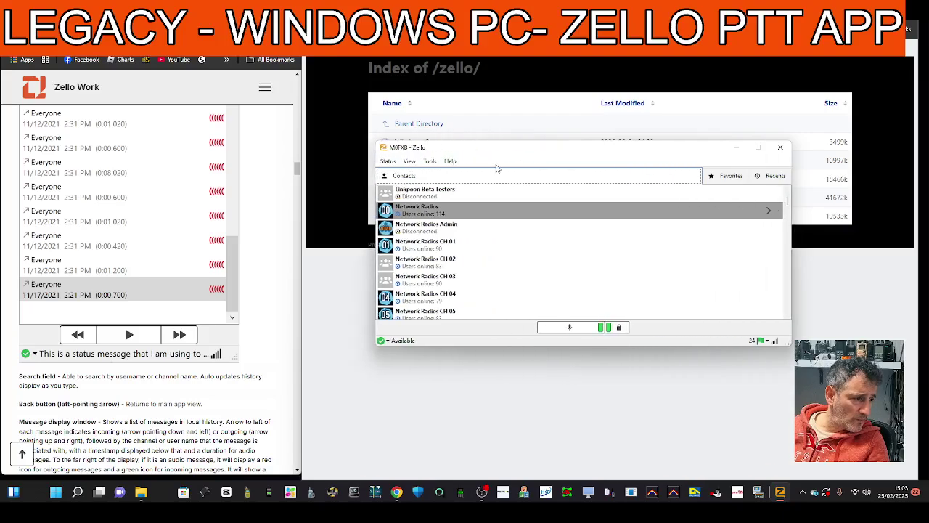
{"action": "left_click_drag", "start_coordinate": [582, 143], "coordinate": [582, 51]}
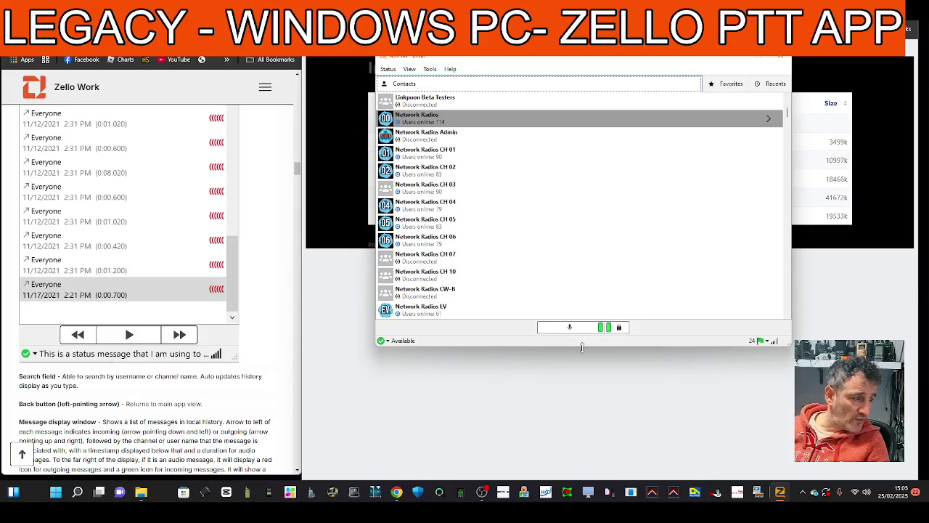
{"action": "left_click_drag", "start_coordinate": [581, 347], "coordinate": [581, 436]}
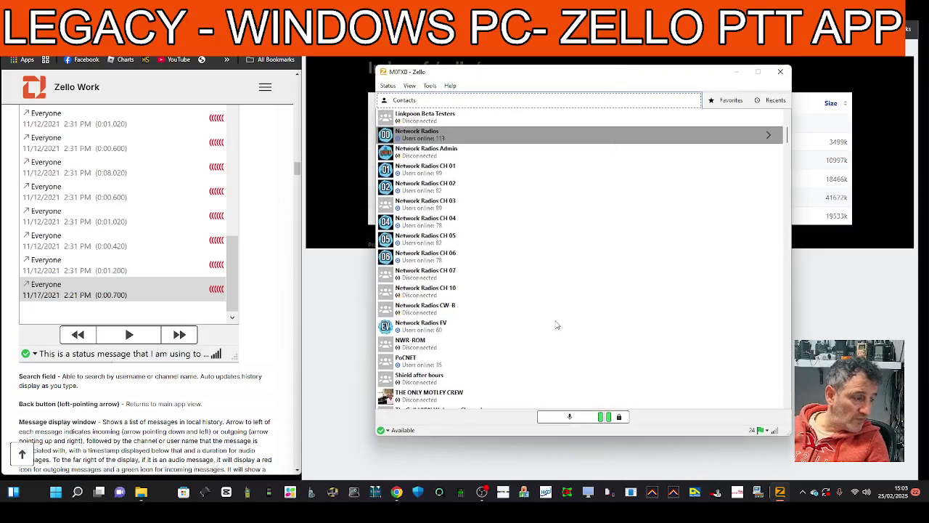
- Select Network Radios and send a short push-to-talk voice transmission
{"action": "left_click", "coordinate": [411, 138]}
{"action": "left_click", "coordinate": [599, 424]}
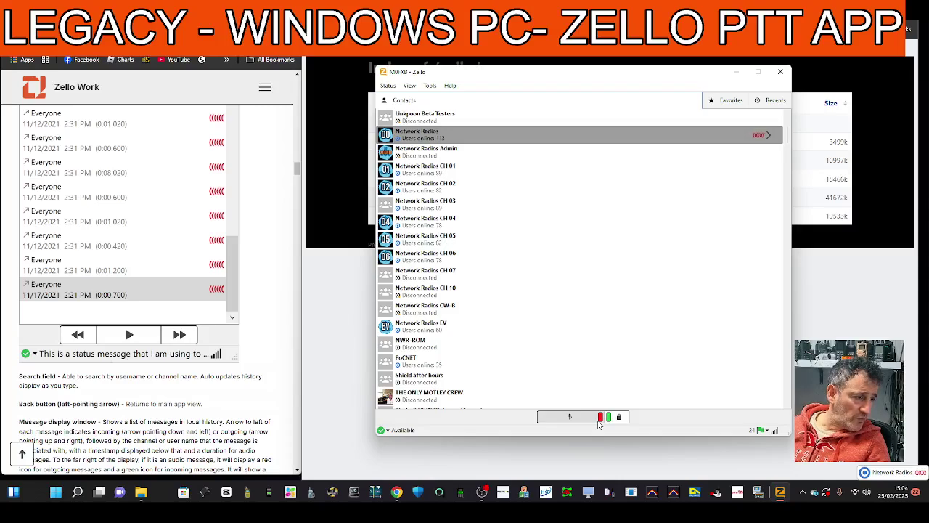
{"action": "left_click", "coordinate": [599, 424]}
- Inspect the right-click options for Network Radios and Network Radios CH 04
{"action": "left_click", "coordinate": [517, 134]}
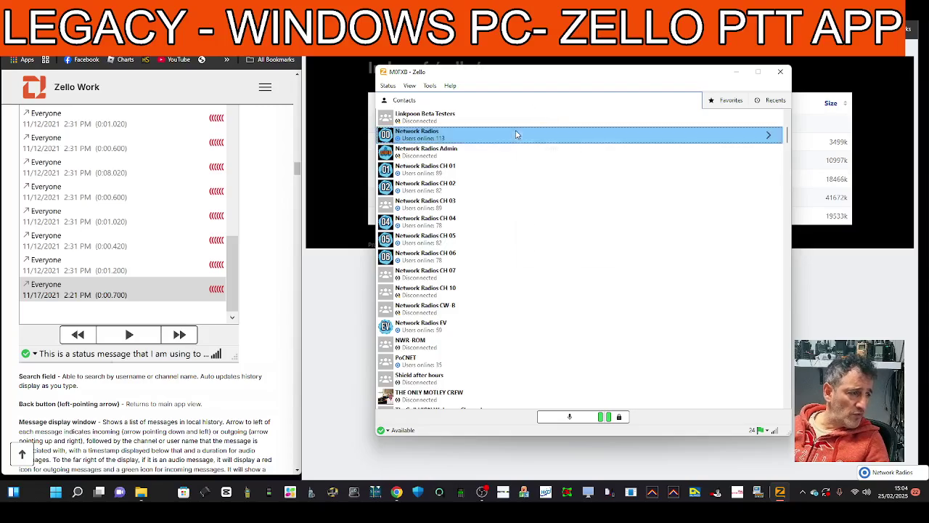
{"action": "right_click", "coordinate": [517, 134]}
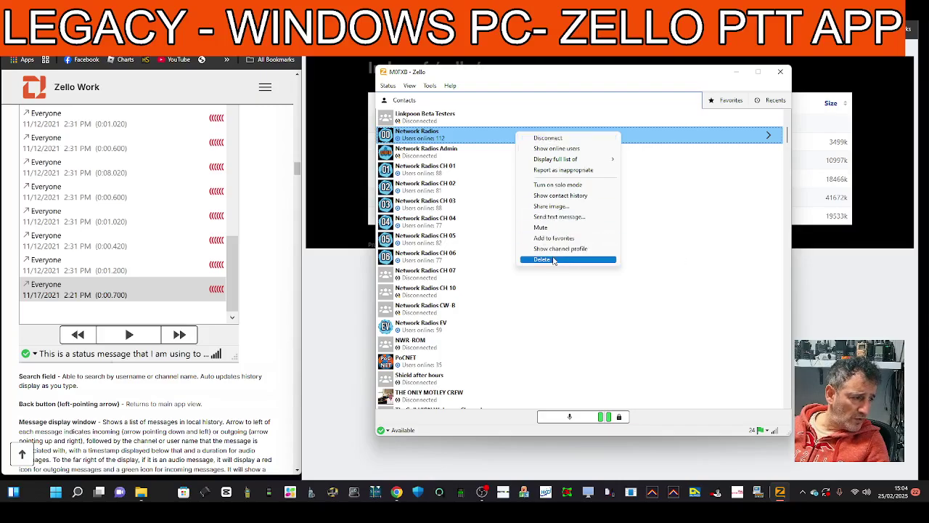
{"action": "left_click", "coordinate": [675, 210]}
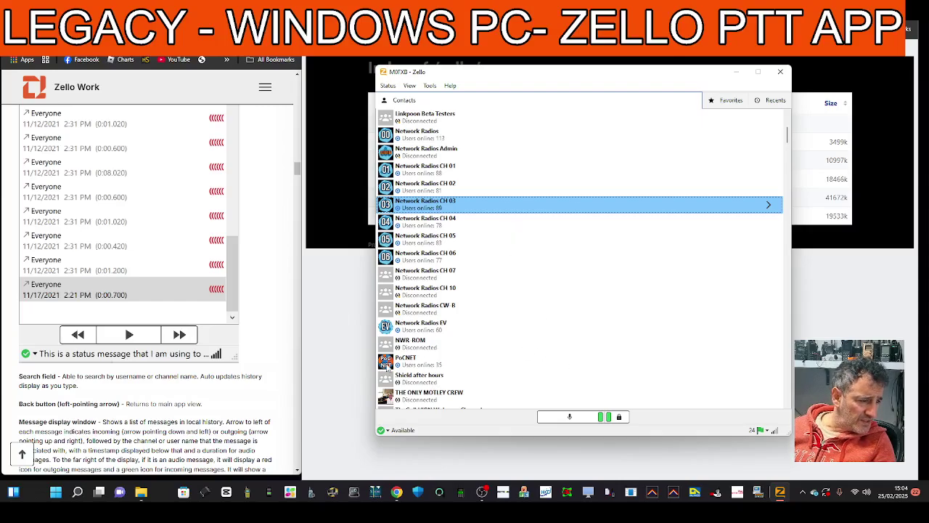
{"action": "key", "text": "Down"}
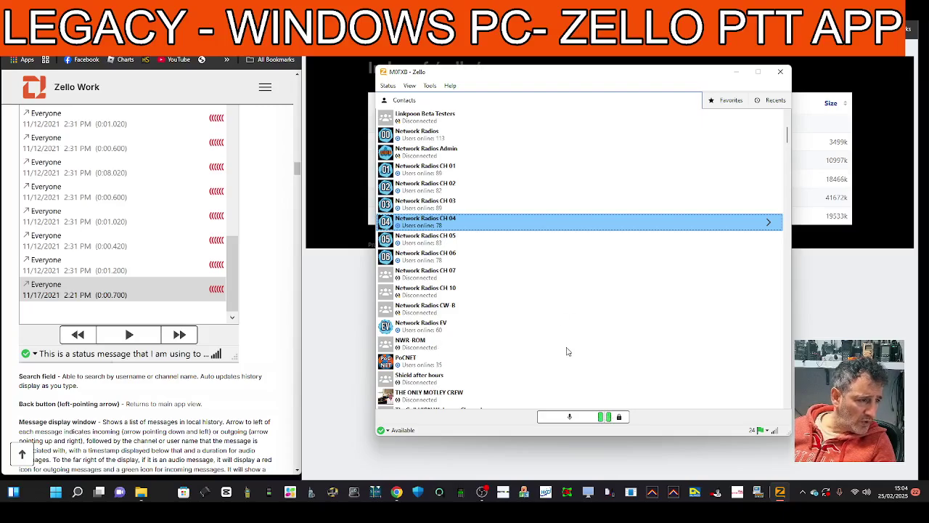
{"action": "right_click", "coordinate": [507, 225]}
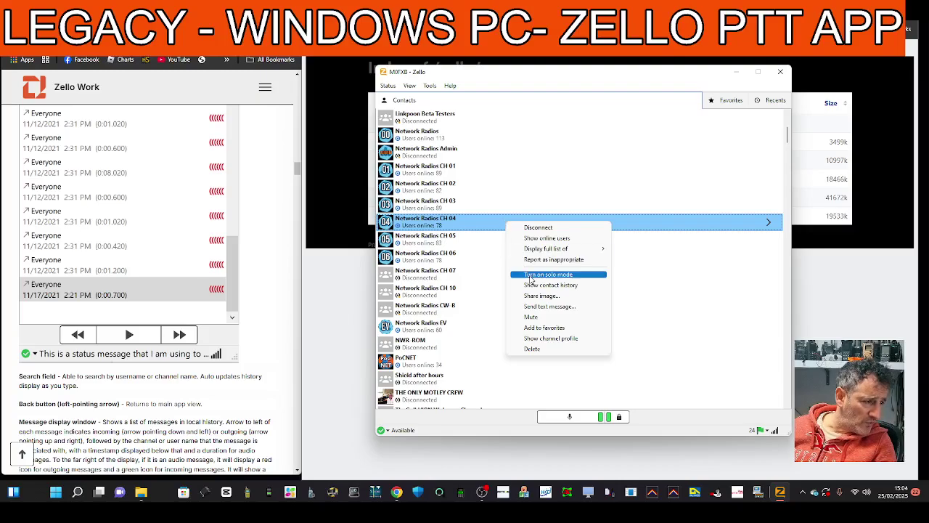
{"action": "left_click", "coordinate": [488, 142]}
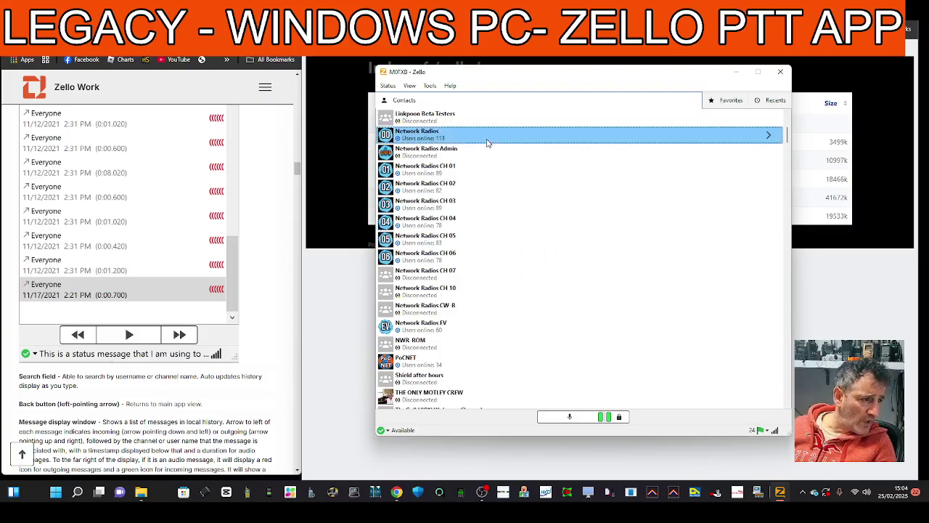
- Turn on solo mode for Network Radios, view Favorites and Recents, then return to Contacts
{"action": "right_click", "coordinate": [487, 141]}
{"action": "left_click", "coordinate": [520, 194]}
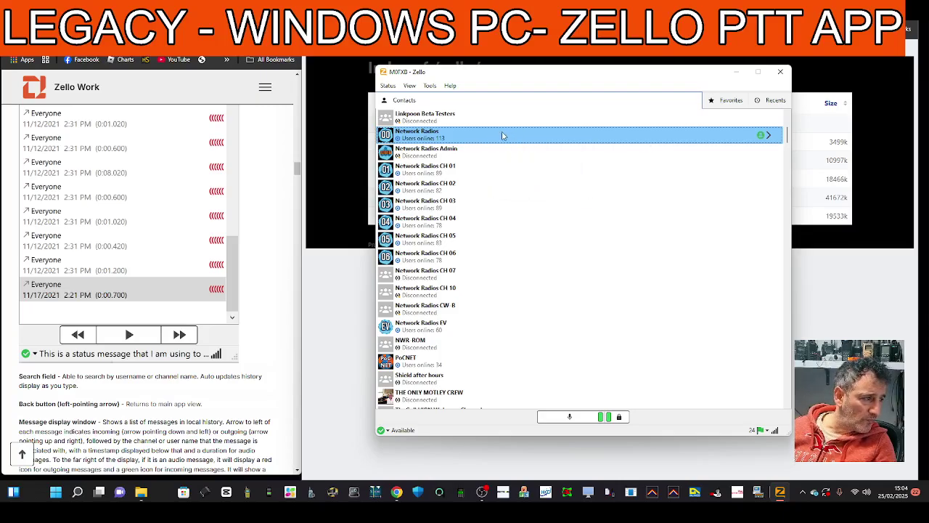
{"action": "left_click", "coordinate": [725, 106]}
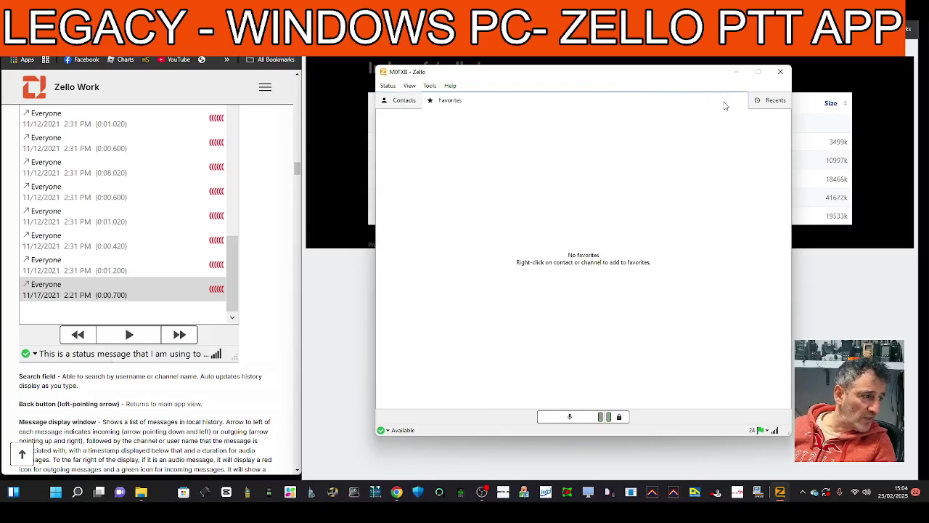
{"action": "left_click", "coordinate": [764, 101]}
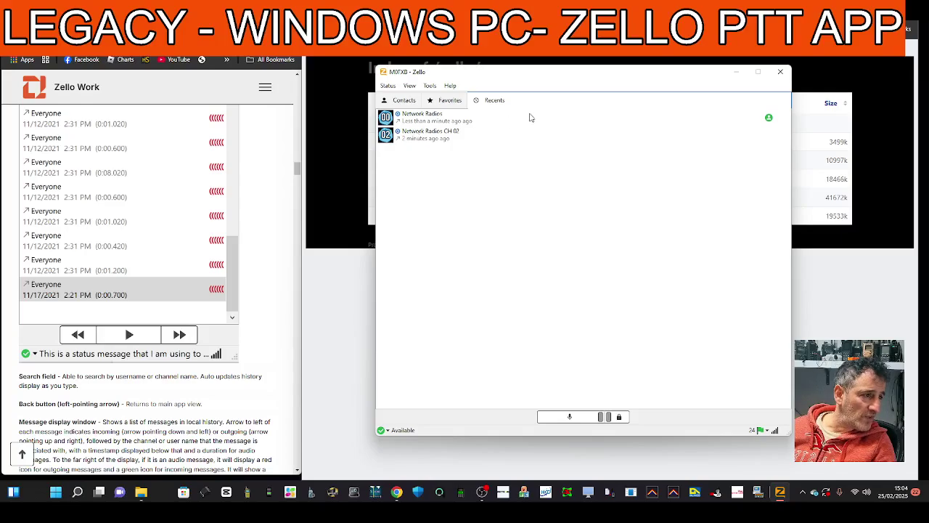
{"action": "left_click", "coordinate": [400, 103]}
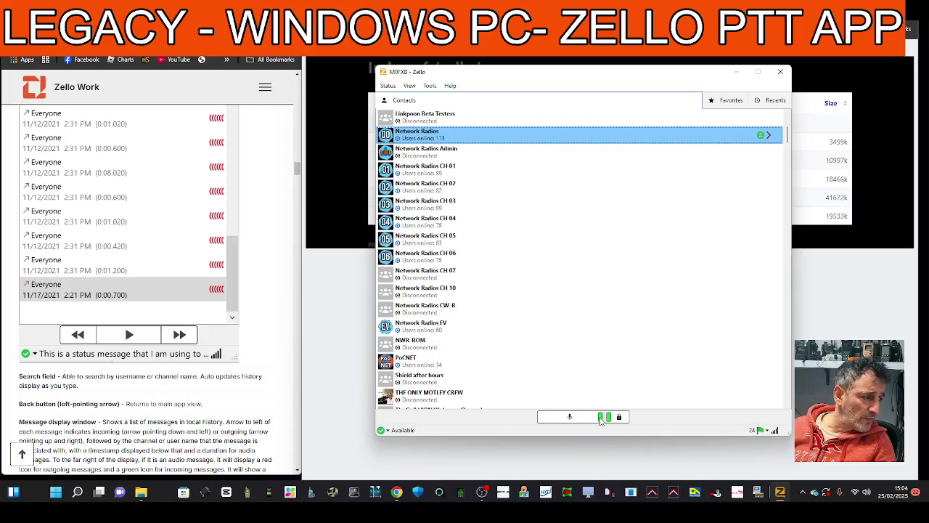
- Send a second push-to-talk voice message on Network Radios
{"action": "left_click", "coordinate": [601, 418]}
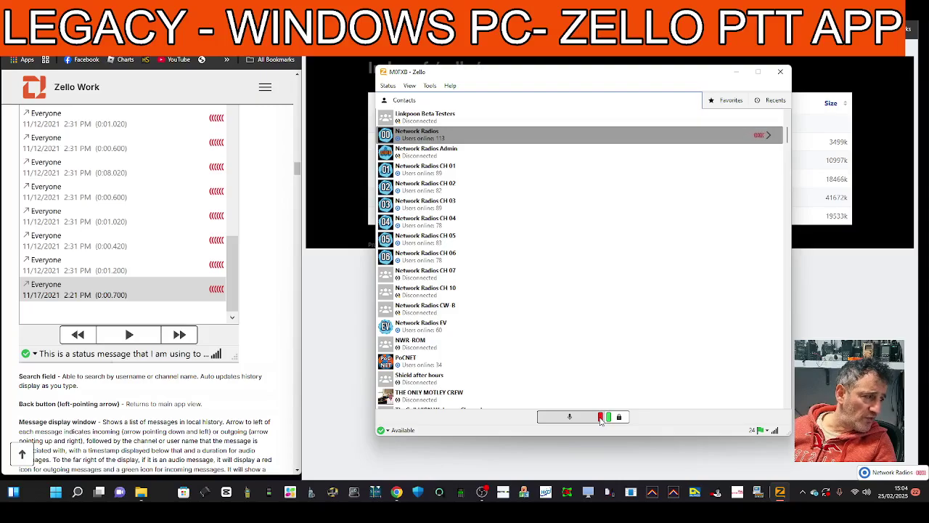
{"action": "left_click", "coordinate": [601, 419]}
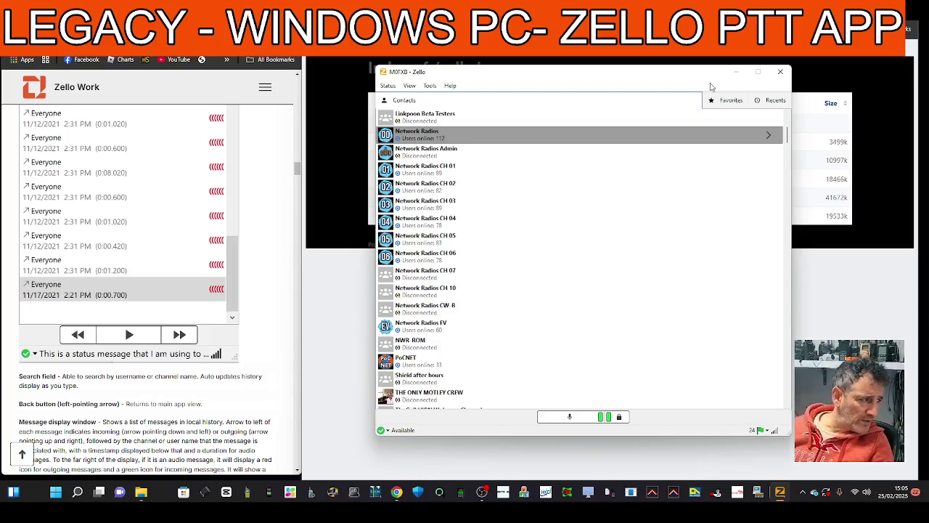
- Open Recents, view the Network Radios conversation history, then close that window
{"action": "left_click", "coordinate": [776, 103]}
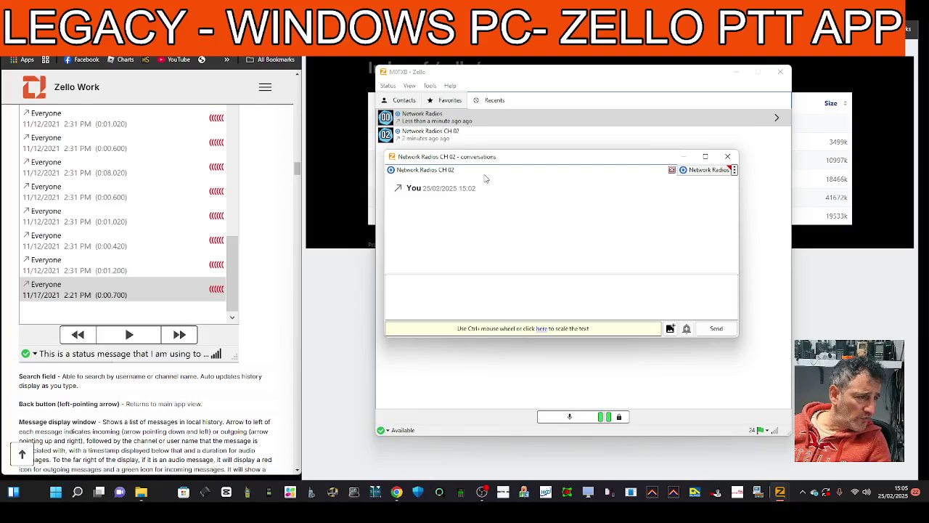
{"action": "left_click", "coordinate": [697, 172]}
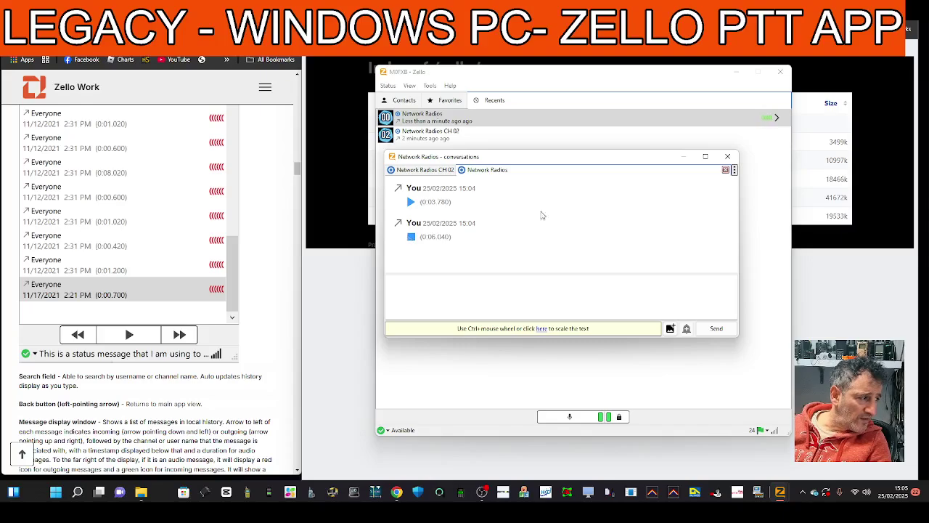
{"action": "left_click", "coordinate": [727, 156]}
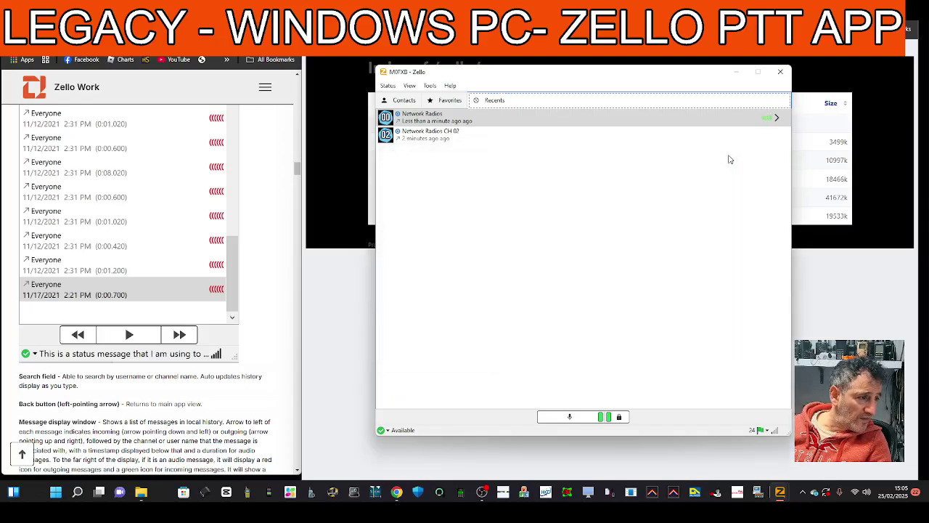
- Return to Contacts and open, then dismiss, the Network Radios options menu
{"action": "left_click", "coordinate": [385, 104]}
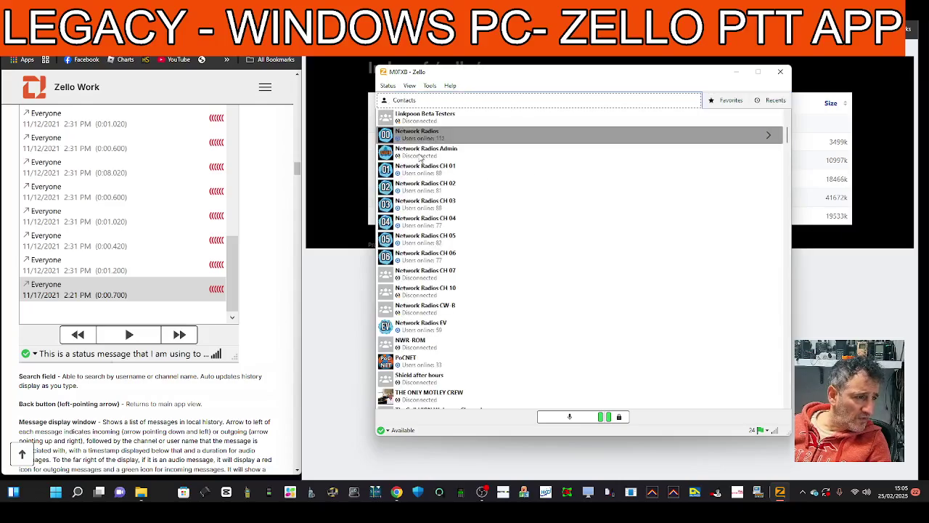
{"action": "right_click", "coordinate": [509, 135]}
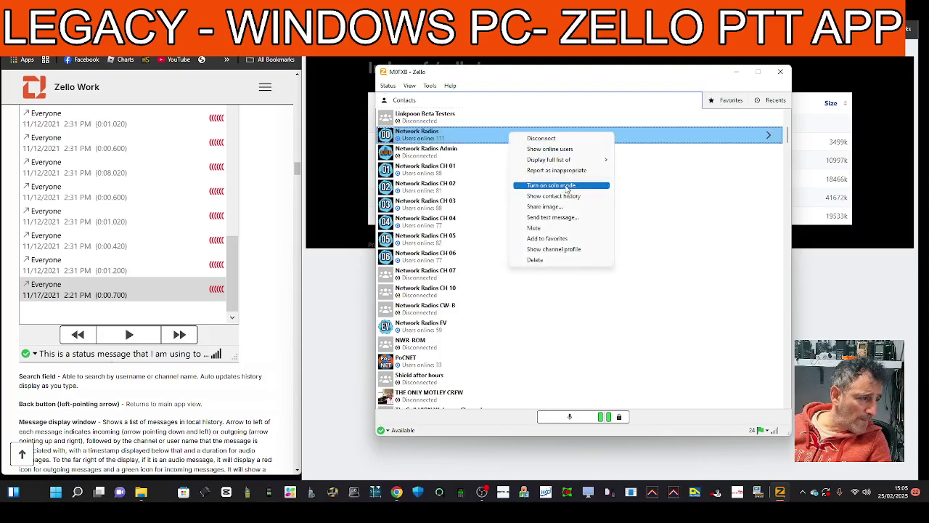
{"action": "left_click", "coordinate": [646, 189]}
- Move the selection down from Network Radios CH 01 through CH 05 and the individual contacts
{"action": "left_click", "coordinate": [441, 153]}
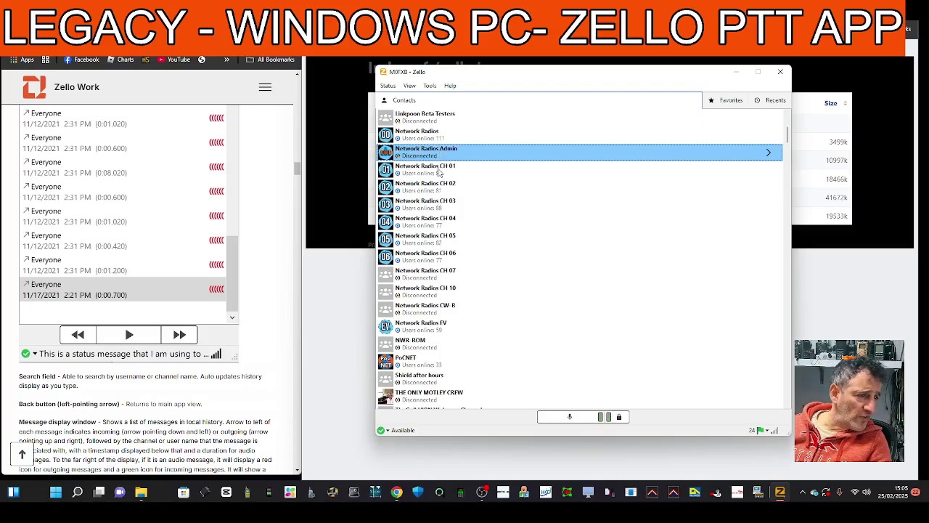
{"action": "left_click", "coordinate": [441, 173]}
{"action": "key", "text": "Down"}
{"action": "key", "text": "Down"}
{"action": "key", "text": "Down"}
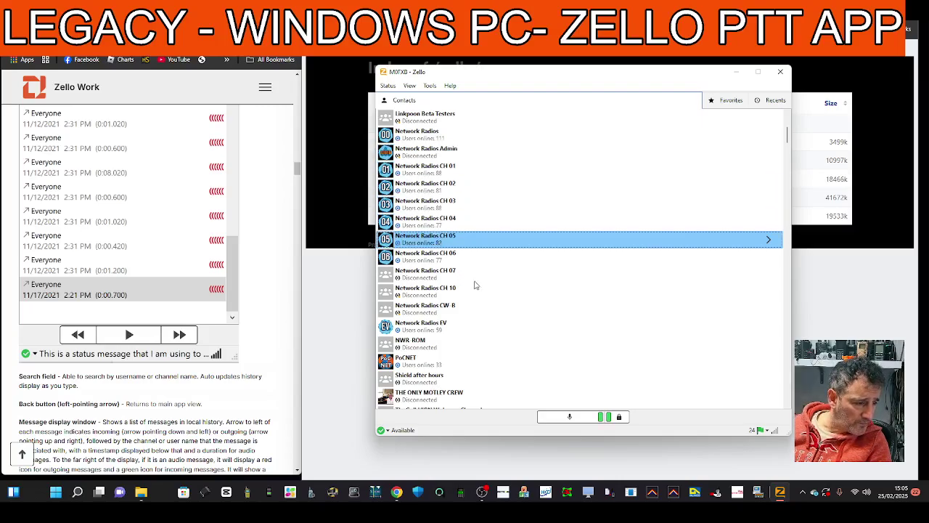
{"action": "key", "text": "Down"}
{"action": "key", "text": "Down"}
{"action": "key", "text": "Down"}
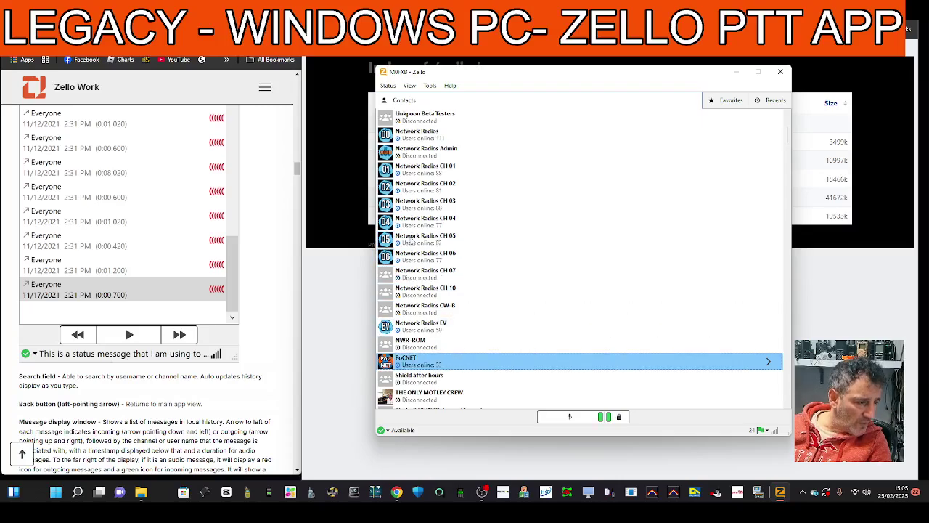
{"action": "key", "text": "Down"}
{"action": "key", "text": "Down"}
{"action": "key", "text": "Down"}
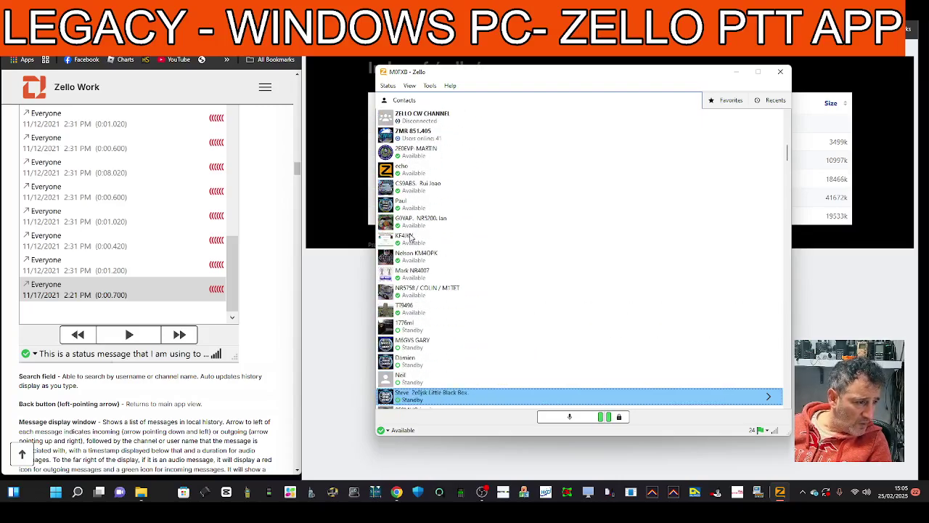
{"action": "key", "text": "Down"}
{"action": "key", "text": "Down"}
{"action": "key", "text": "Down"}
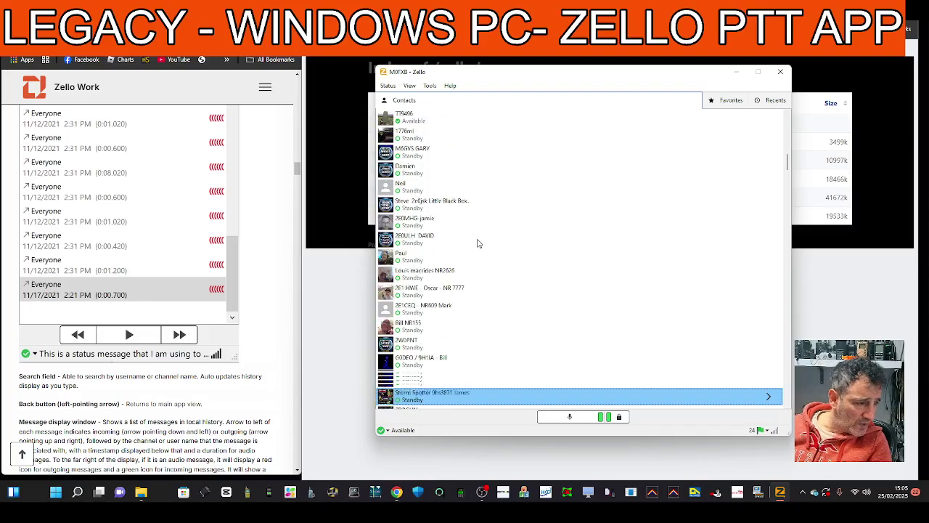
{"action": "key", "text": "Up"}
{"action": "key", "text": "Up"}
{"action": "key", "text": "Up"}
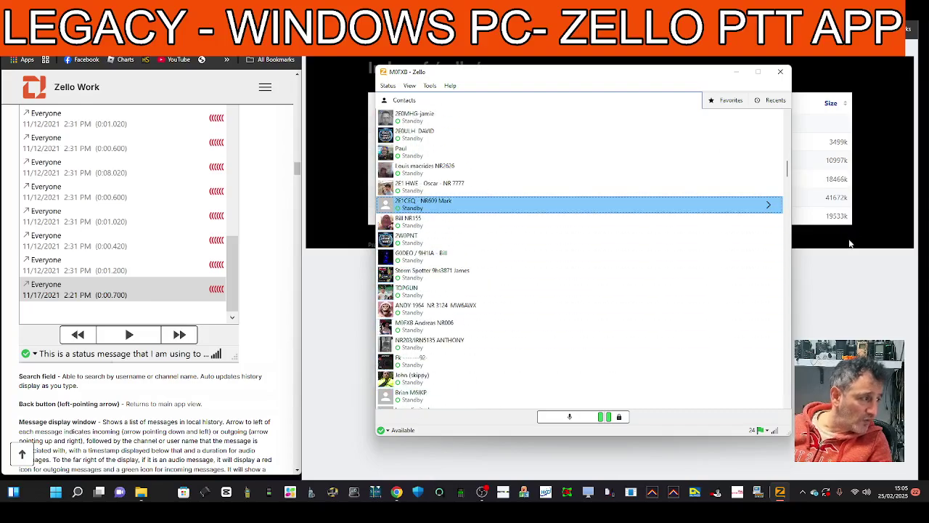
- Scroll back to the top of the list and connect to GB7AB, now showing 4 users online
{"action": "left_click_drag", "start_coordinate": [787, 169], "coordinate": [787, 117]}
{"action": "left_click", "coordinate": [777, 118]}
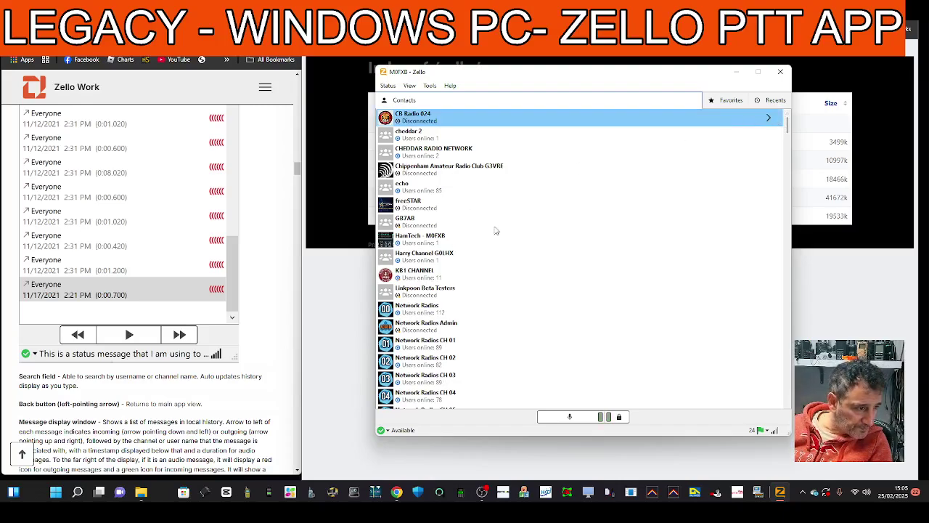
{"action": "left_click", "coordinate": [426, 225]}
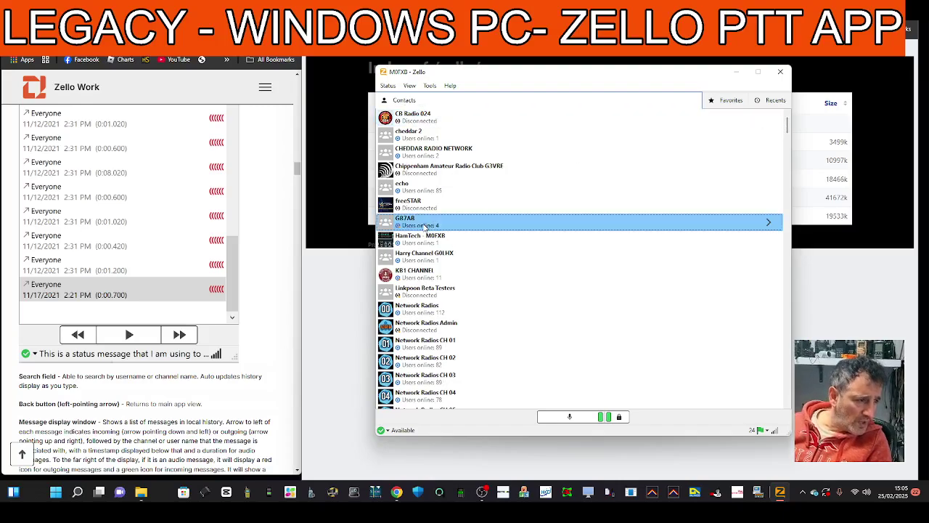
- Dismiss the GB7AB channel's options menu, then send a short push-to-talk transmission on GB7AB
{"action": "right_click", "coordinate": [525, 223]}
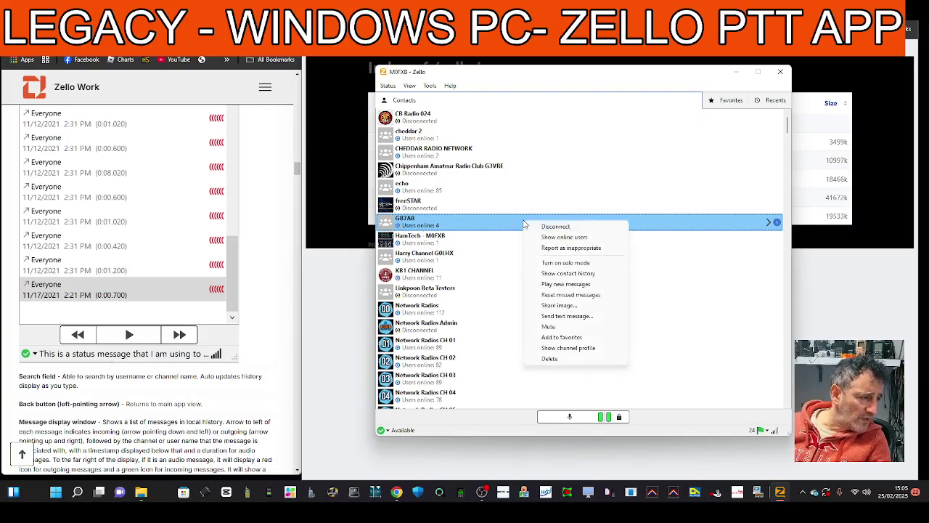
{"action": "key", "text": "Escape"}
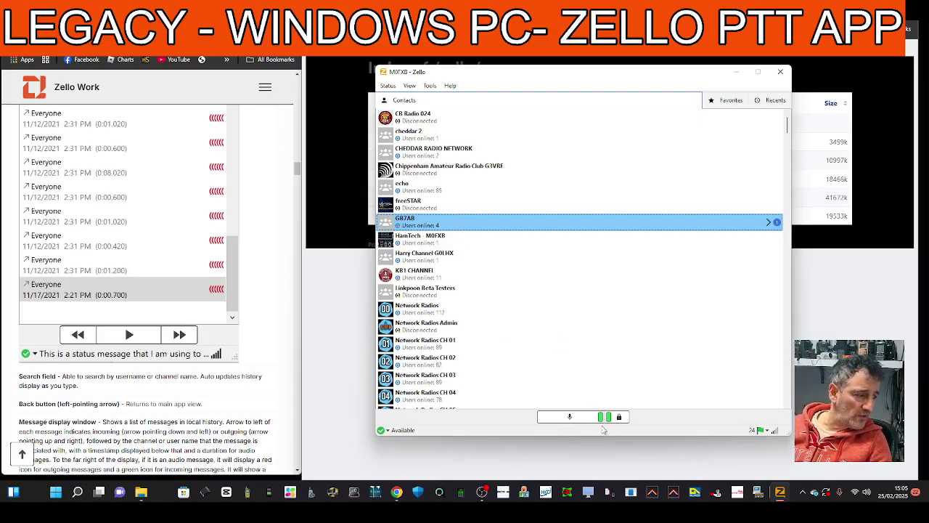
{"action": "left_click", "coordinate": [602, 424]}
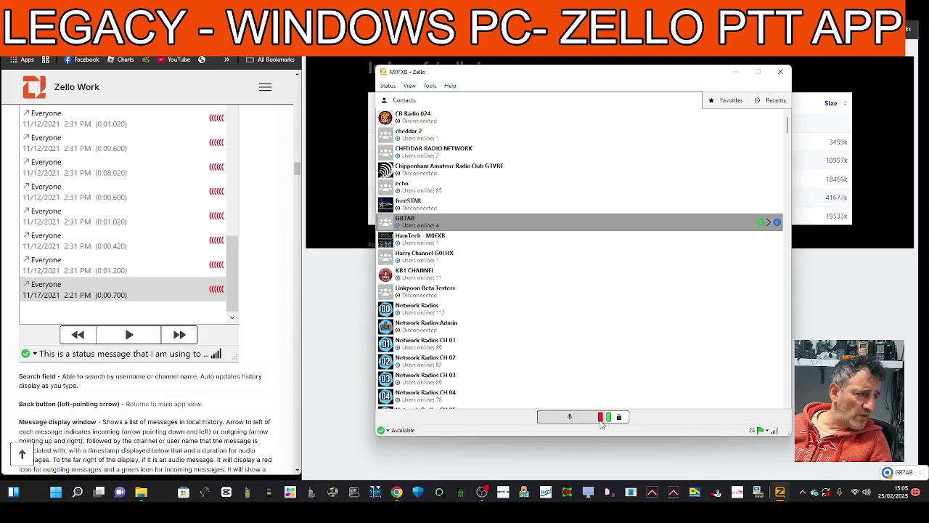
{"action": "left_click", "coordinate": [601, 424]}
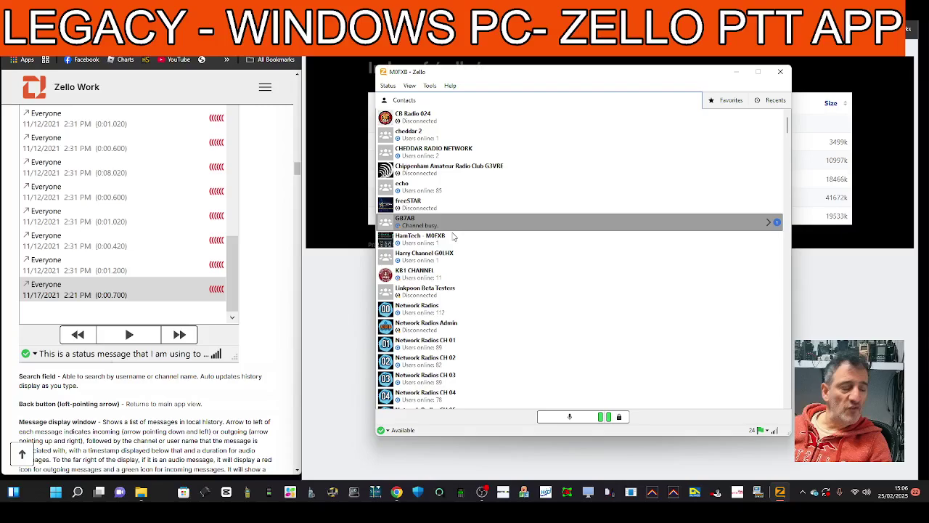
{"action": "right_click", "coordinate": [481, 222]}
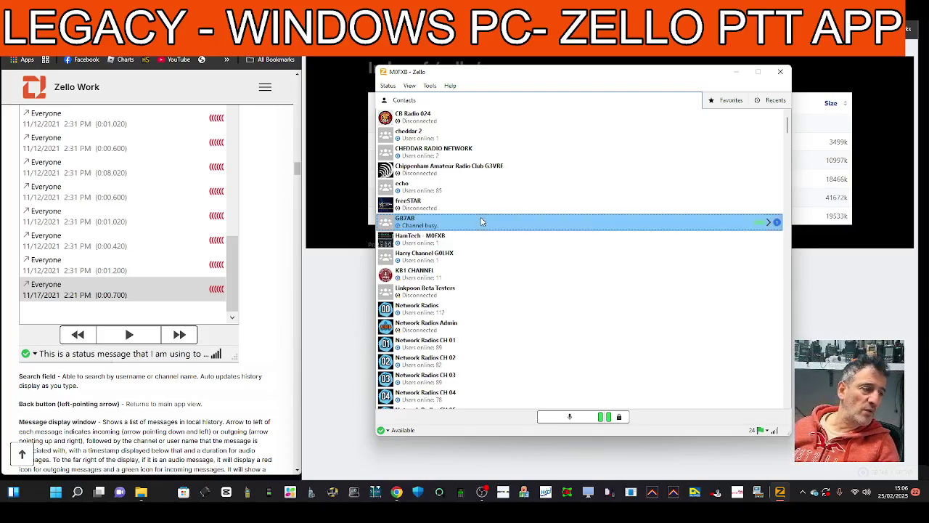
{"action": "left_click", "coordinate": [542, 167]}
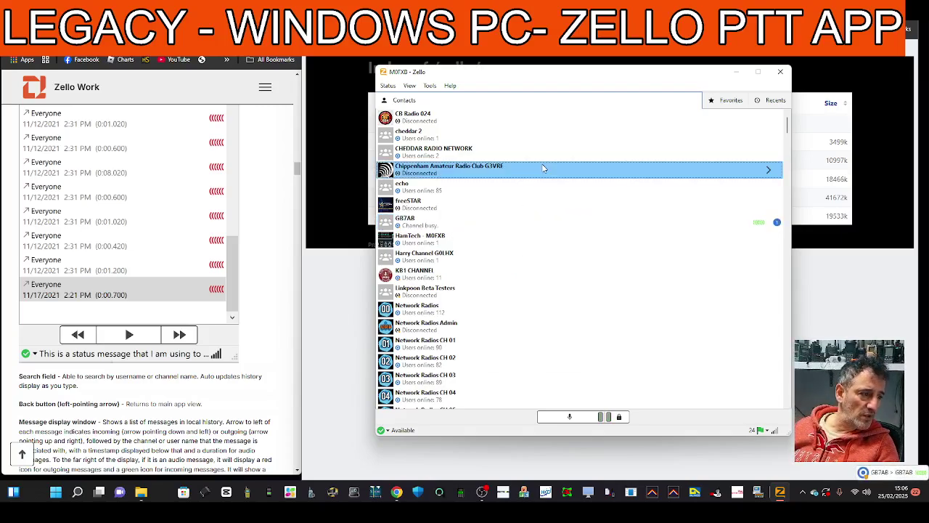
{"action": "left_click", "coordinate": [871, 496]}
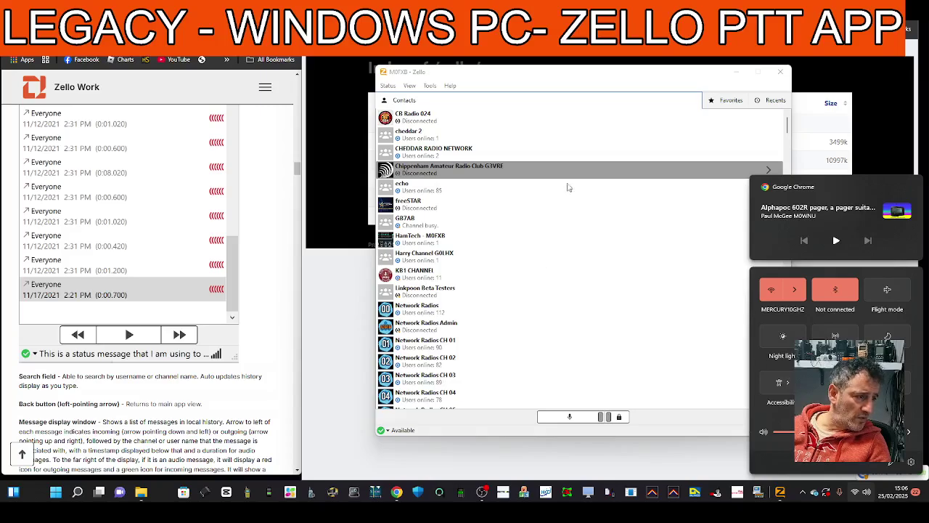
{"action": "left_click", "coordinate": [551, 171]}
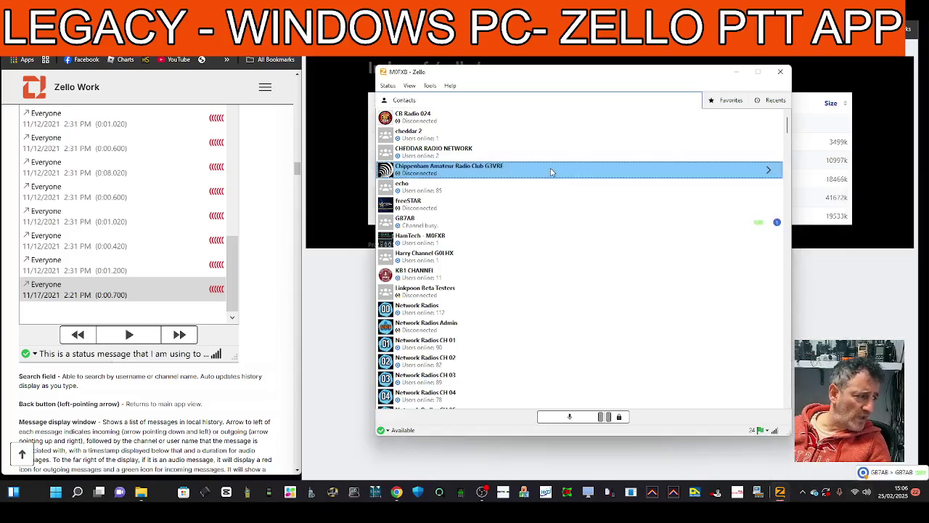
{"action": "right_click", "coordinate": [550, 171]}
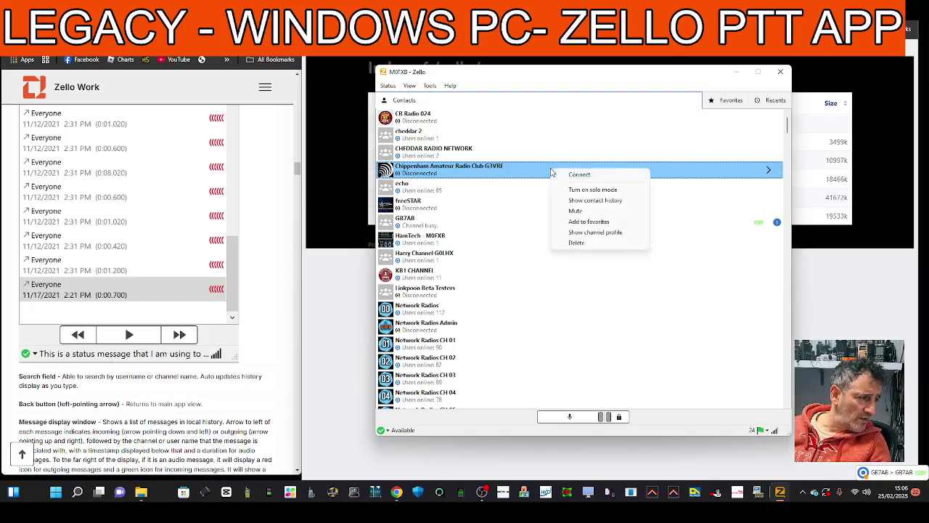
{"action": "left_click", "coordinate": [566, 221]}
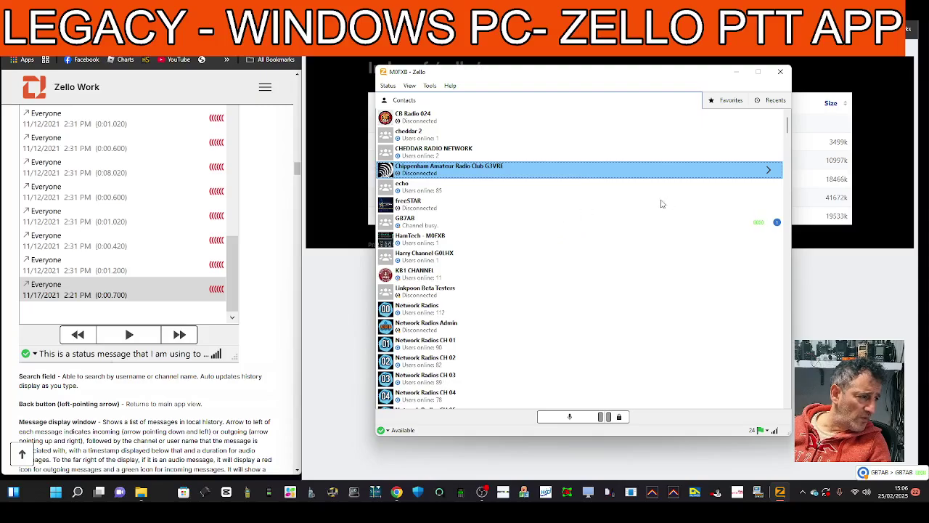
{"action": "left_click", "coordinate": [434, 228]}
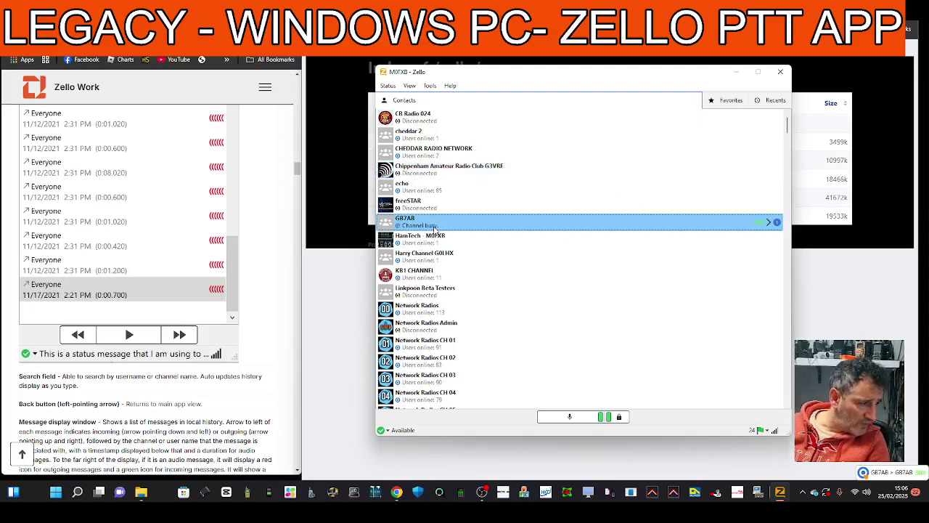
{"action": "right_click", "coordinate": [549, 224]}
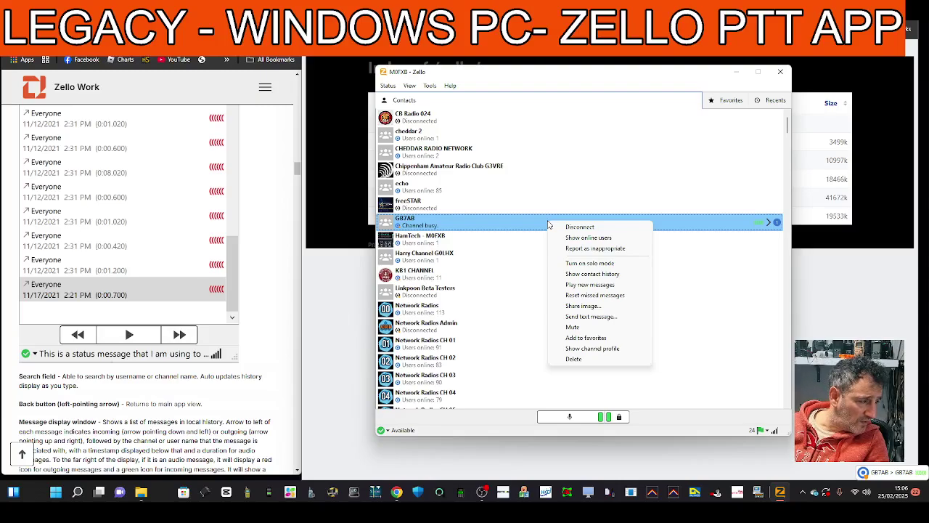
{"action": "left_click", "coordinate": [618, 137]}
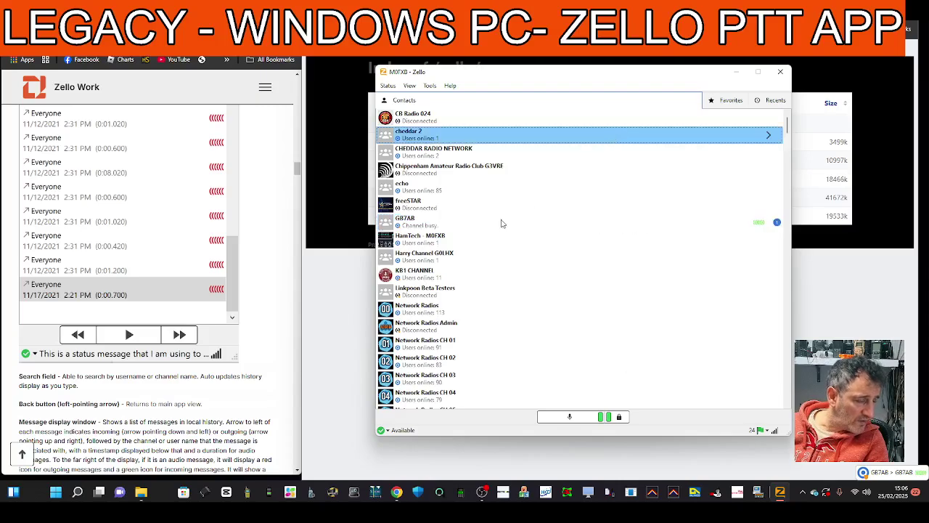
{"action": "left_click", "coordinate": [436, 243]}
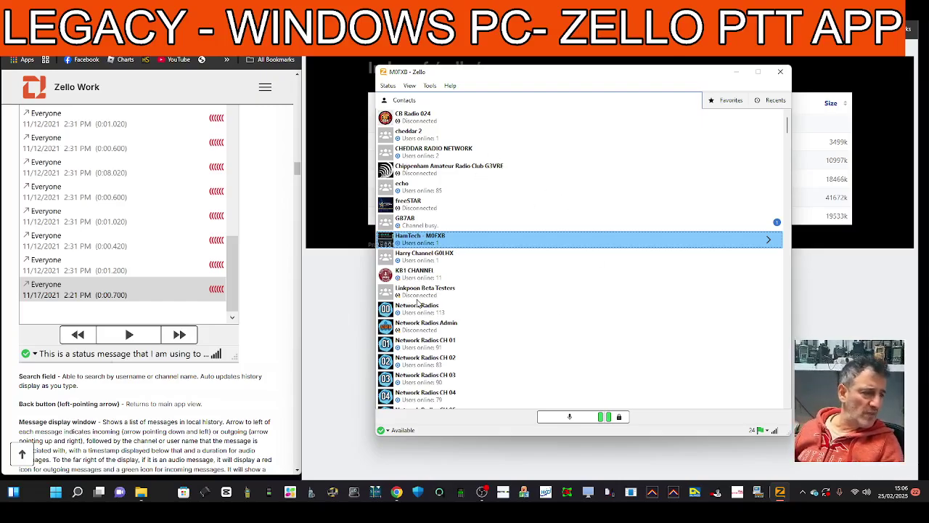
- Move down past the Network Radios channels to the individual contacts marked Available or Standby
{"action": "key", "text": "Down"}
{"action": "key", "text": "Down"}
{"action": "key", "text": "Down"}
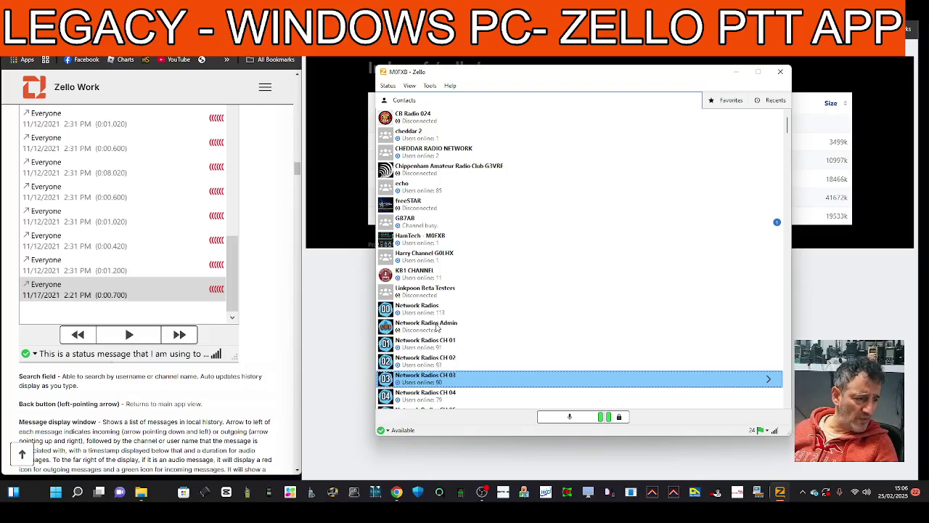
{"action": "scroll", "coordinate": [438, 326], "scroll_direction": "down", "scroll_amount": 5}
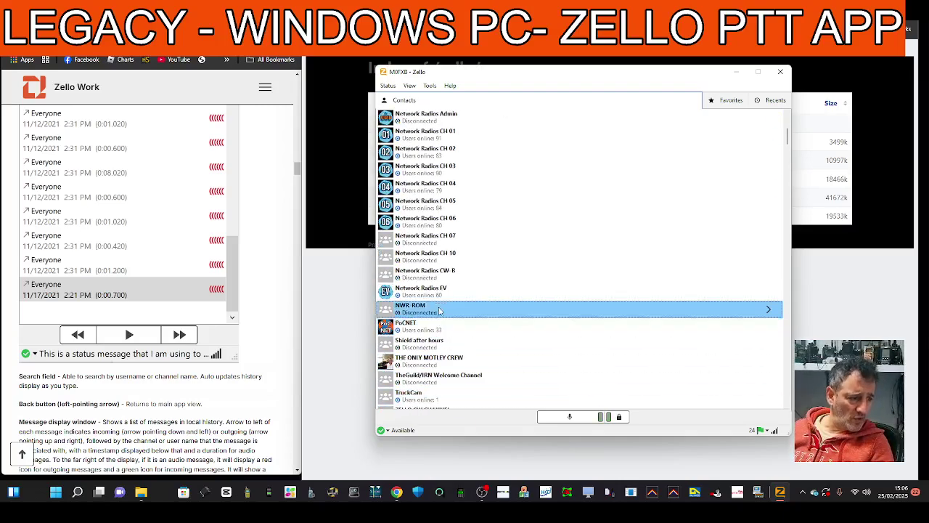
{"action": "key", "text": "Up"}
{"action": "key", "text": "Up"}
{"action": "key", "text": "Up"}
{"action": "scroll", "coordinate": [435, 196], "scroll_direction": "up", "scroll_amount": 1}
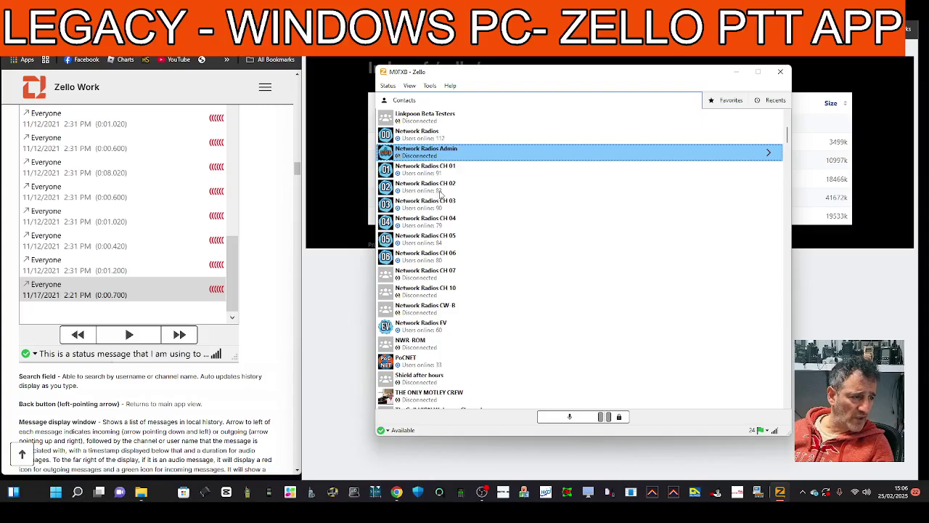
{"action": "key", "text": "Down"}
{"action": "key", "text": "Down"}
{"action": "key", "text": "Down"}
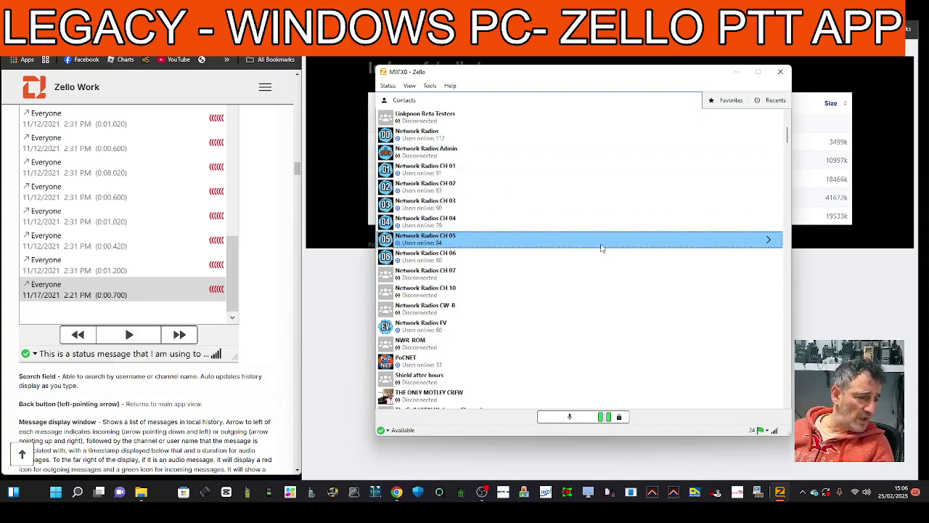
{"action": "key", "text": "Down"}
{"action": "key", "text": "Down"}
{"action": "key", "text": "Down"}
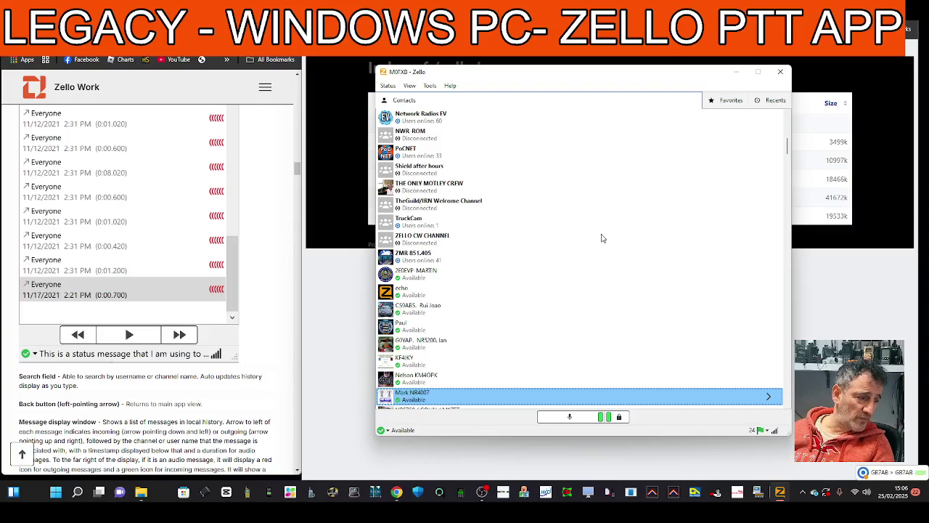
{"action": "key", "text": "Down"}
{"action": "key", "text": "Down"}
{"action": "key", "text": "Down"}
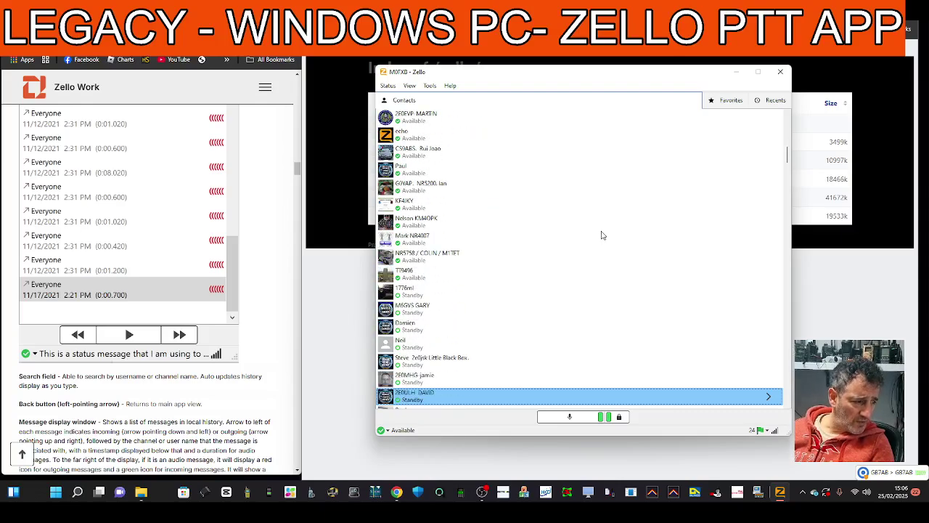
- Set the Input Volume slider in Windows Sound settings to 50, then return to GB7AB via its notification
{"action": "left_click", "coordinate": [869, 494]}
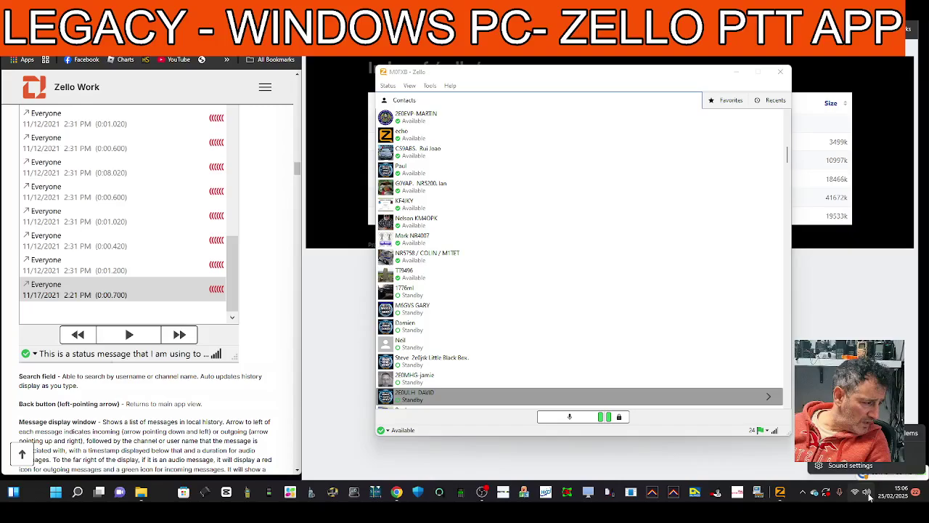
{"action": "left_click", "coordinate": [845, 468]}
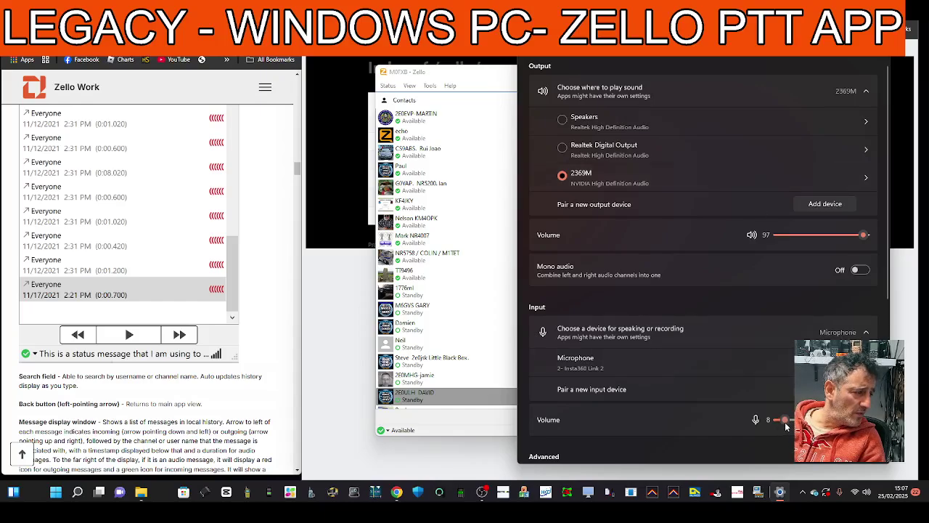
{"action": "left_click_drag", "start_coordinate": [785, 426], "coordinate": [796, 426]}
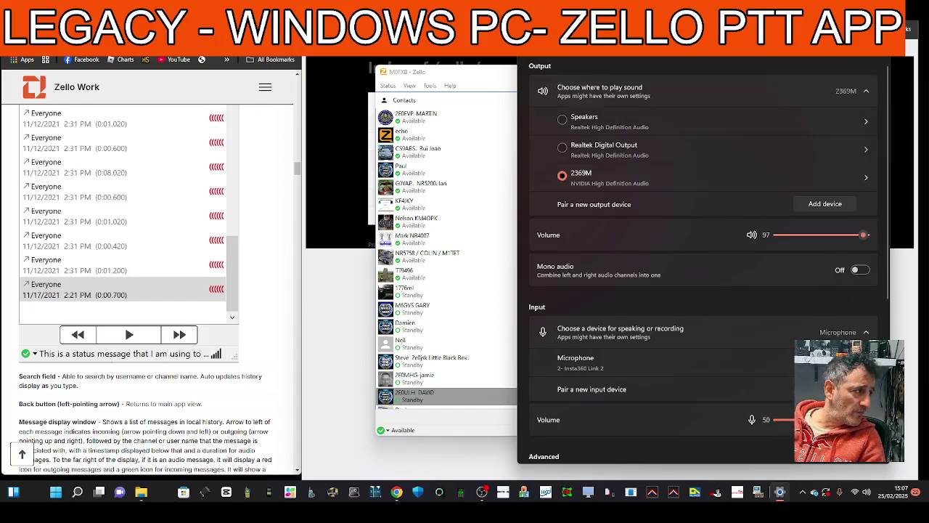
{"action": "key", "text": "alt+F4"}
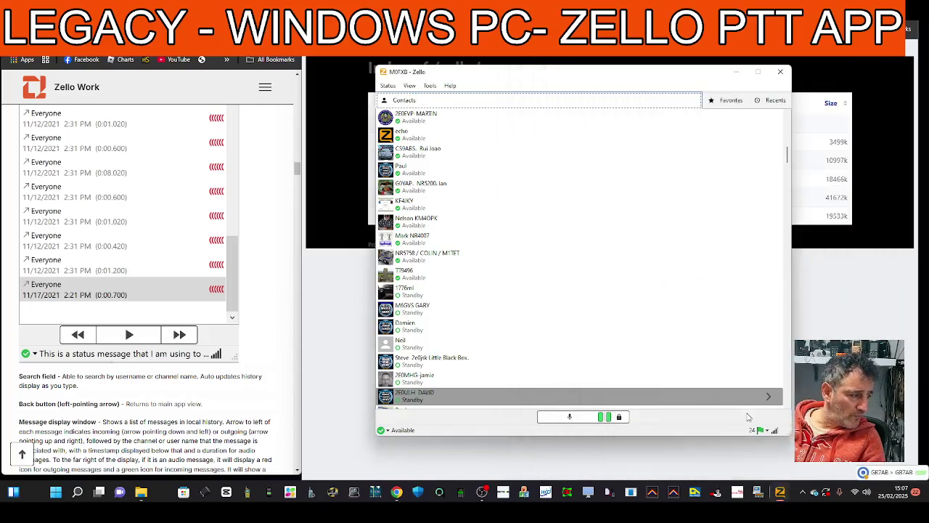
{"action": "left_click", "coordinate": [881, 473]}
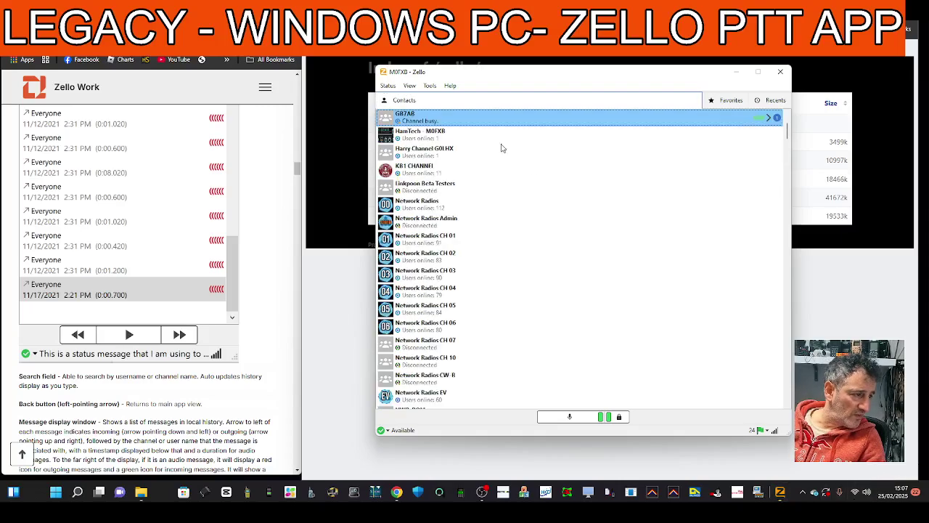